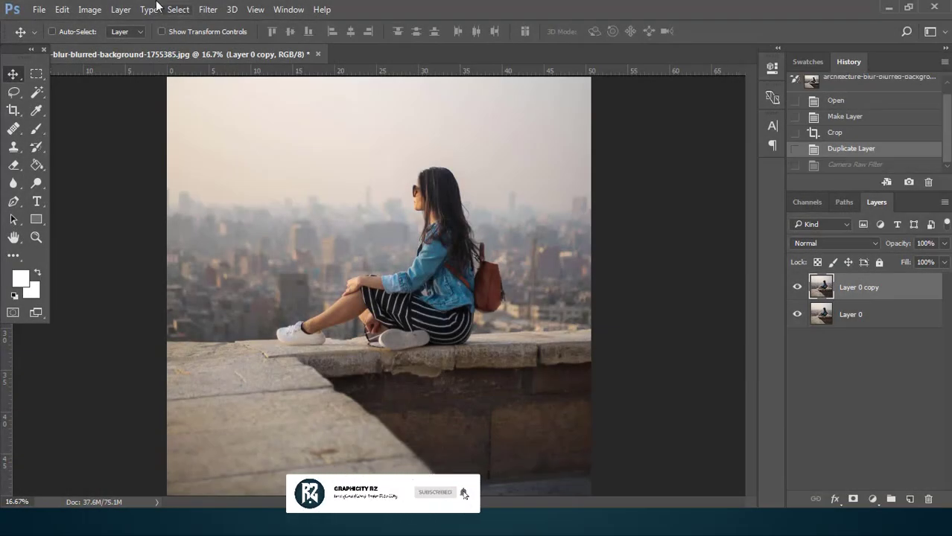
# Step: Open the Filter menu to reach the Camera Raw Filter
pyautogui.click(208, 9)
# Step: In Camera Raw, set Blacks +100 and Vibrance +35, and brighten the blues and aquas
pyautogui.click(246, 76)
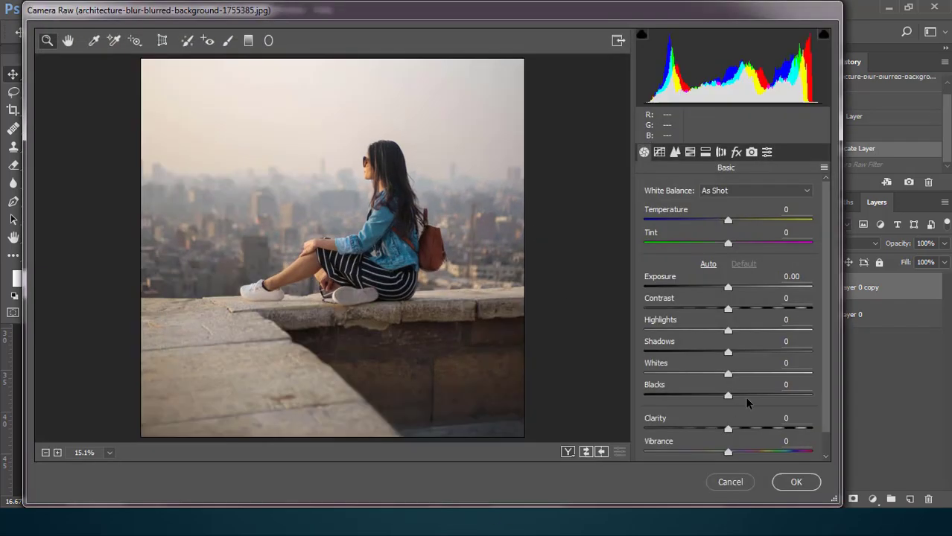
pyautogui.moveTo(728, 395); pyautogui.dragTo(808, 396)
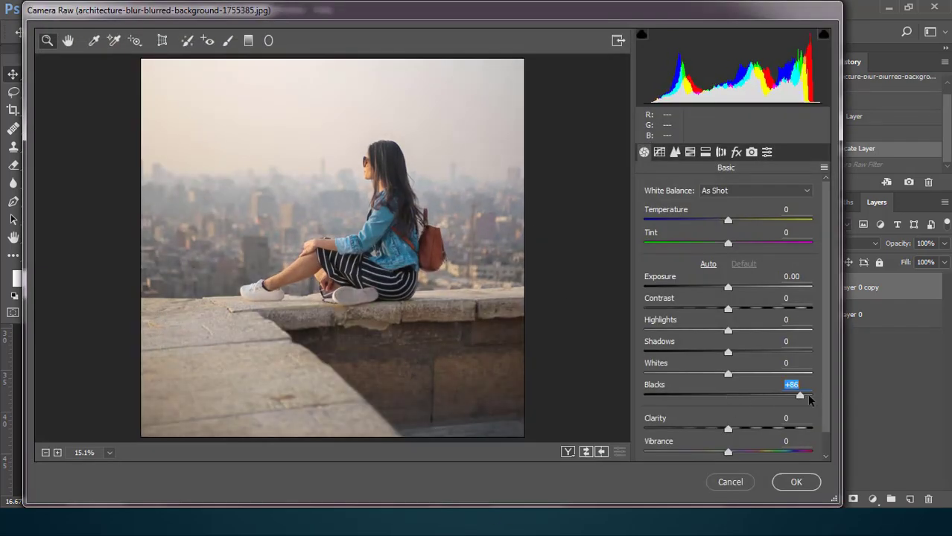
pyautogui.click(758, 452)
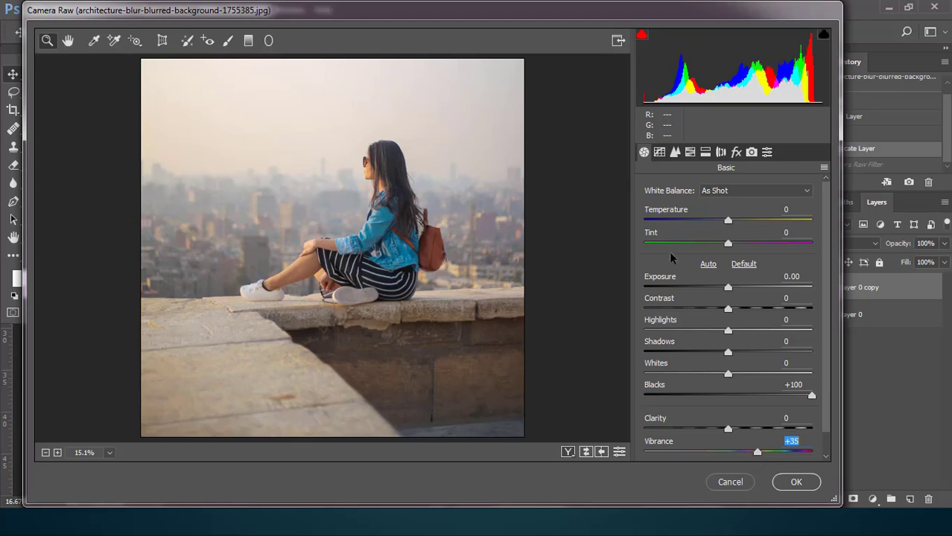
pyautogui.click(692, 152)
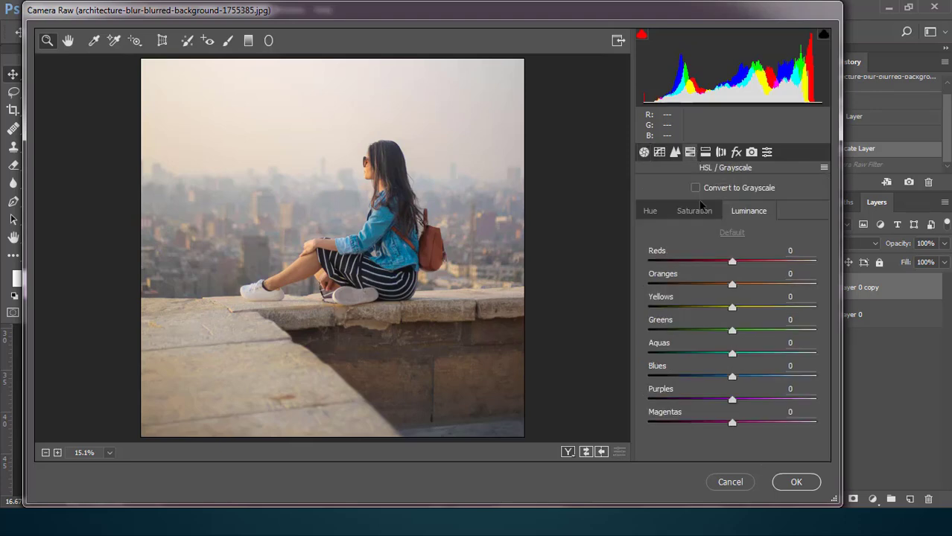
pyautogui.click(135, 40)
pyautogui.moveTo(383, 234); pyautogui.dragTo(378, 207)
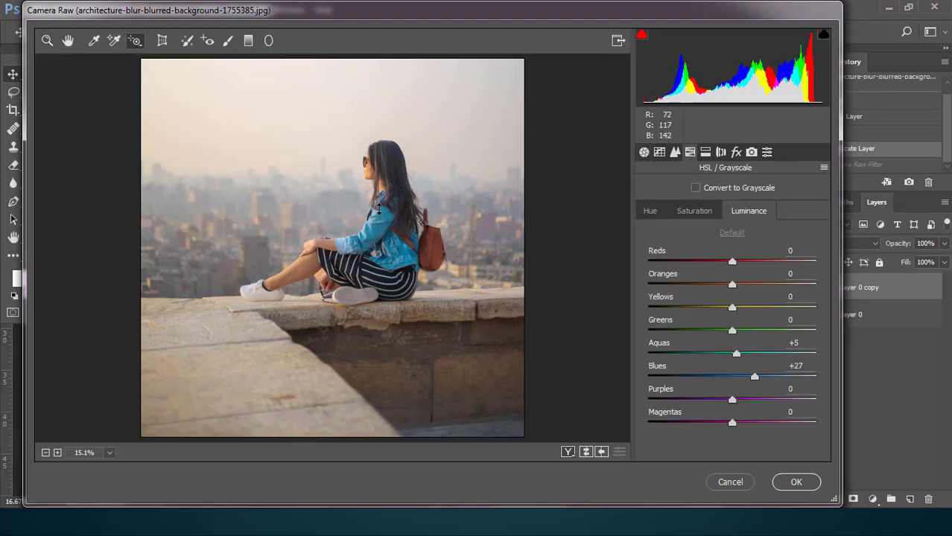
# Step: Add a -79 vignette with midpoint 0 and apply the Camera Raw grading
pyautogui.click(706, 152)
pyautogui.click(720, 152)
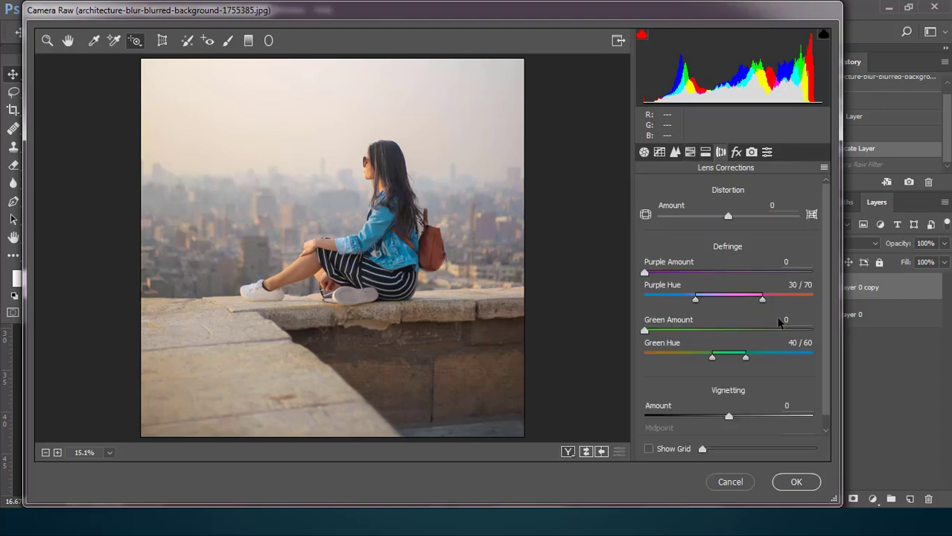
pyautogui.scroll(-1, 823, 408)
pyautogui.click(661, 400)
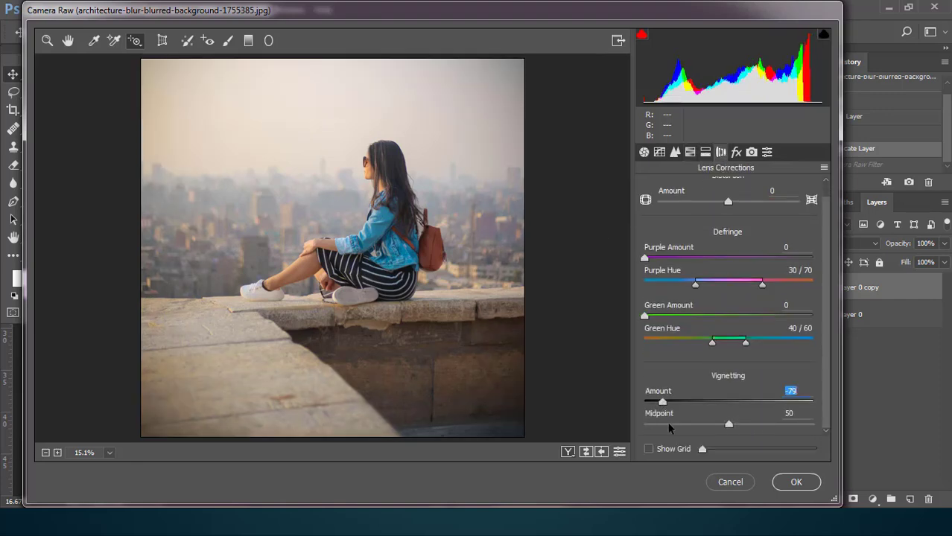
pyautogui.moveTo(668, 422); pyautogui.dragTo(633, 428)
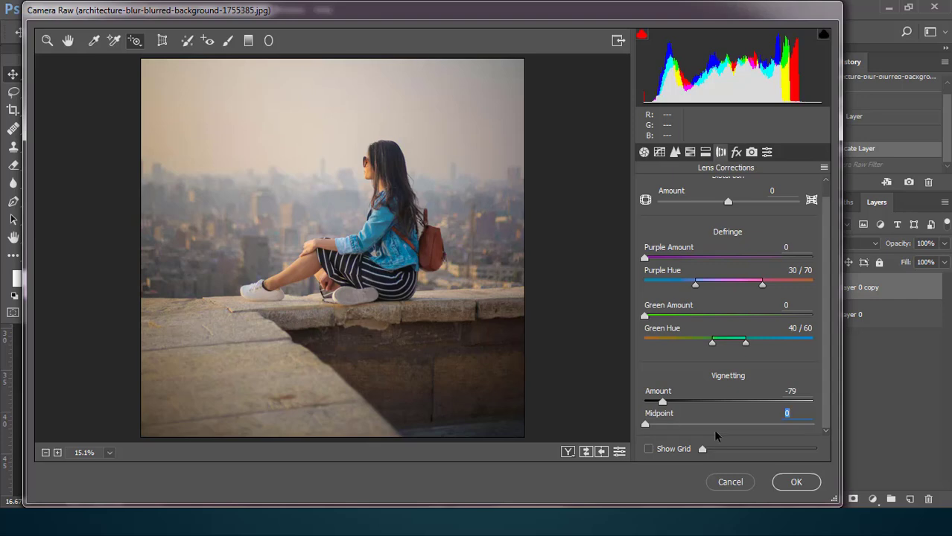
pyautogui.click(796, 482)
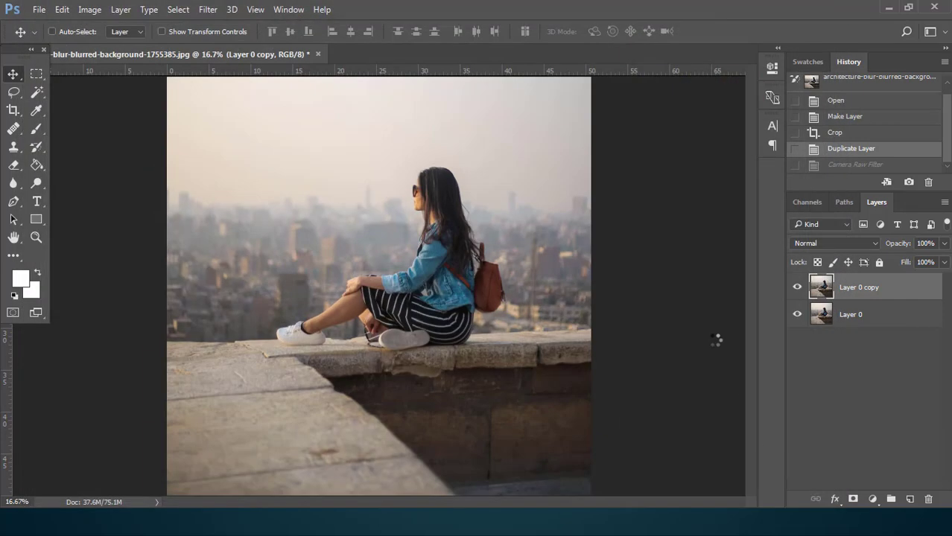
# Step: Add a Black & White adjustment layer over the graded copy and lower its opacity to 59%
pyautogui.click(798, 288)
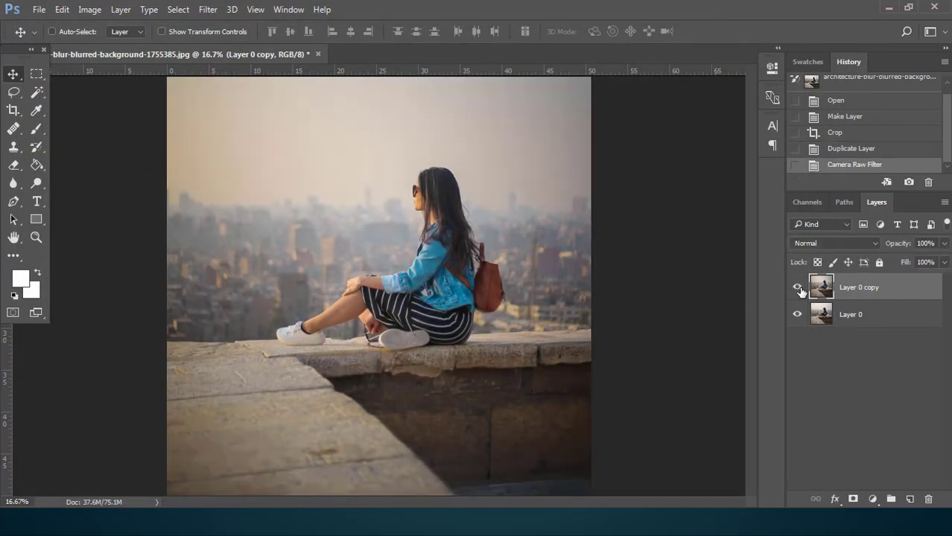
pyautogui.click(872, 499)
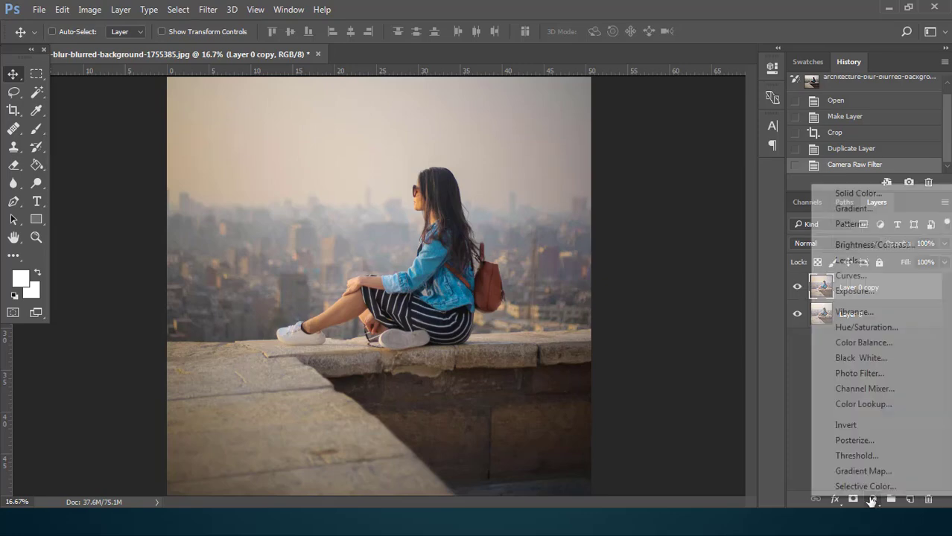
pyautogui.click(876, 360)
pyautogui.click(731, 63)
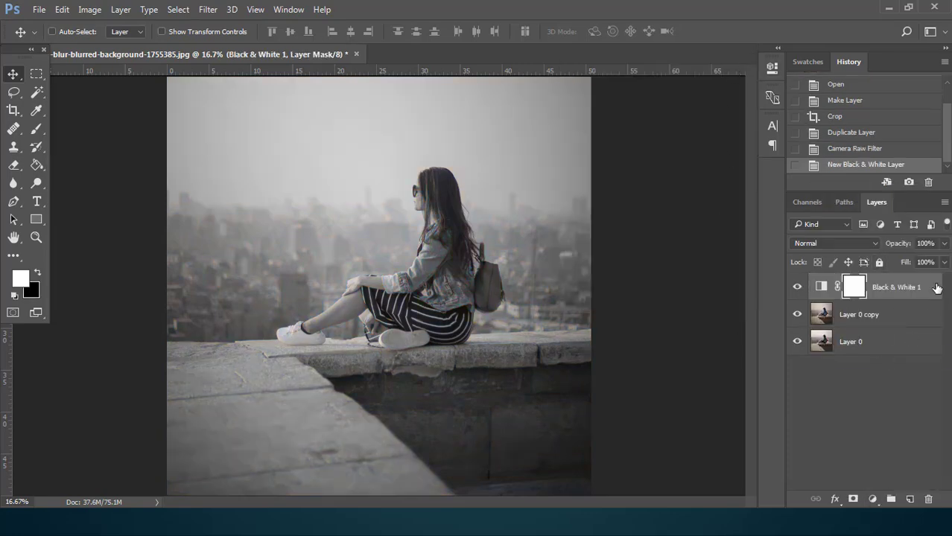
pyautogui.moveTo(944, 249); pyautogui.dragTo(915, 261)
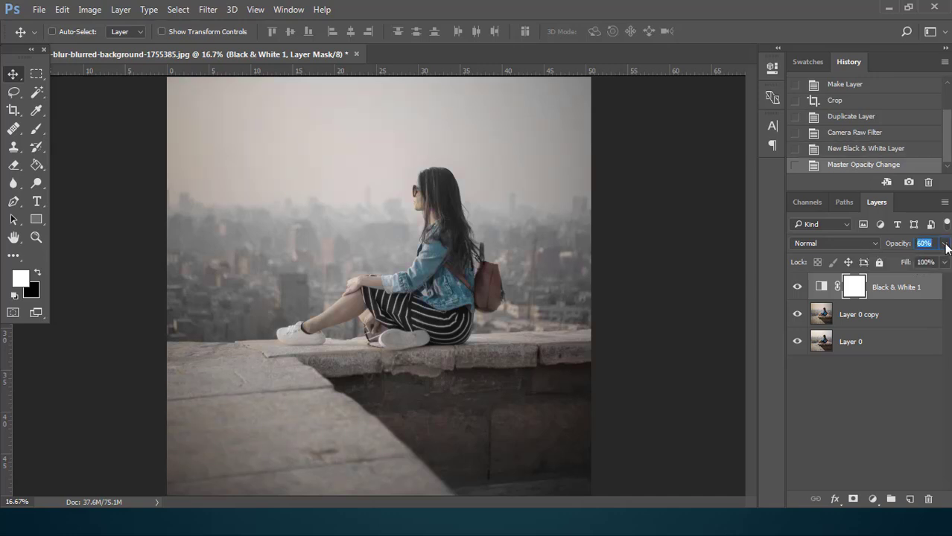
pyautogui.click(944, 244)
# Step: On a new empty layer, paint soft white fog over the lower city
pyautogui.click(797, 287)
pyautogui.click(800, 289)
pyautogui.click(910, 499)
pyautogui.click(36, 128)
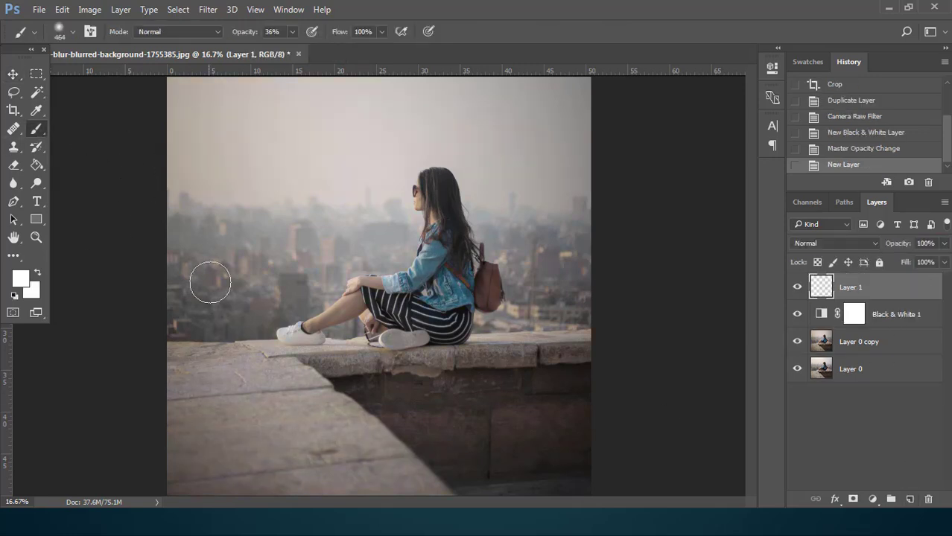
pyautogui.moveTo(175, 324)
pyautogui.mouseDown()
pyautogui.moveTo(210, 332)
pyautogui.moveTo(238, 315)
pyautogui.moveTo(282, 333)
pyautogui.moveTo(298, 312)
pyautogui.moveTo(549, 305)
pyautogui.moveTo(503, 345)
pyautogui.moveTo(402, 335)
pyautogui.moveTo(240, 300)
pyautogui.moveTo(183, 302)
pyautogui.moveTo(179, 346)
pyautogui.moveTo(317, 366)
pyautogui.moveTo(435, 344)
pyautogui.moveTo(462, 316)
pyautogui.moveTo(567, 357)
pyautogui.moveTo(573, 307)
pyautogui.moveTo(334, 308)
pyautogui.moveTo(193, 290)
pyautogui.moveTo(268, 300)
pyautogui.mouseUp()
# Step: Smear the fog horizontally with a 0°, 1749-pixel Motion Blur
pyautogui.click(208, 9)
pyautogui.moveTo(214, 162)
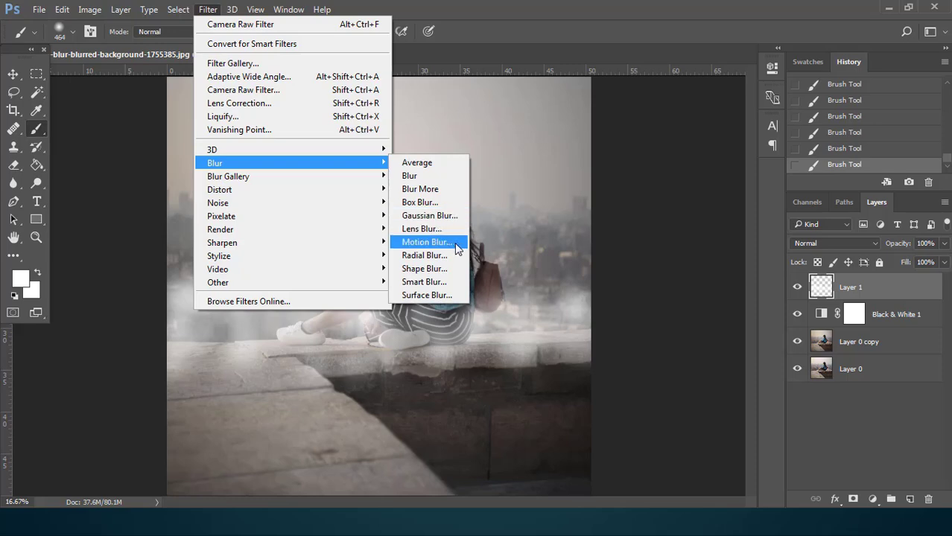
pyautogui.click(450, 243)
pyautogui.moveTo(511, 78)
pyautogui.mouseDown()
pyautogui.moveTo(700, 109)
pyautogui.moveTo(745, 104)
pyautogui.mouseUp()
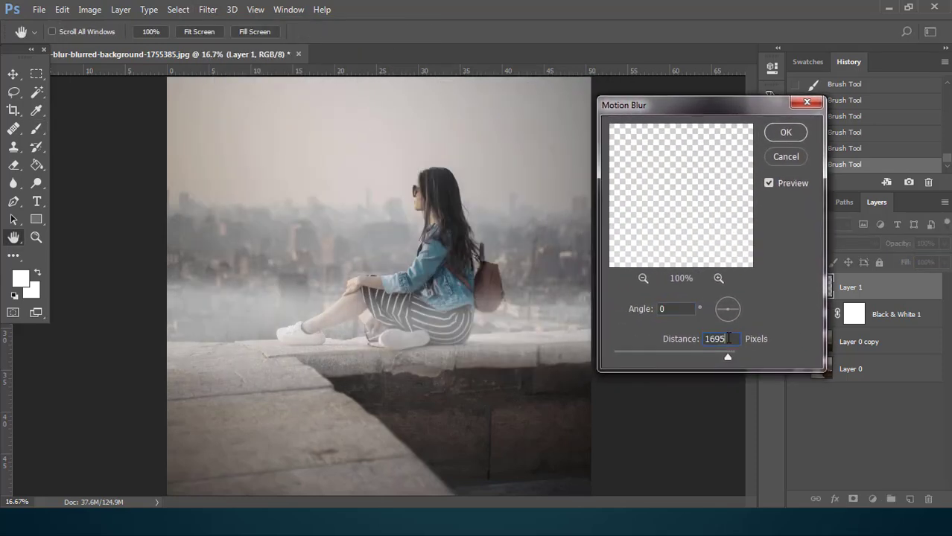
pyautogui.doubleClick(726, 339)
pyautogui.click(788, 132)
# Step: Set the fog layer to 87% opacity, add a layer mask, and use a 199 px black brush
pyautogui.click(943, 243)
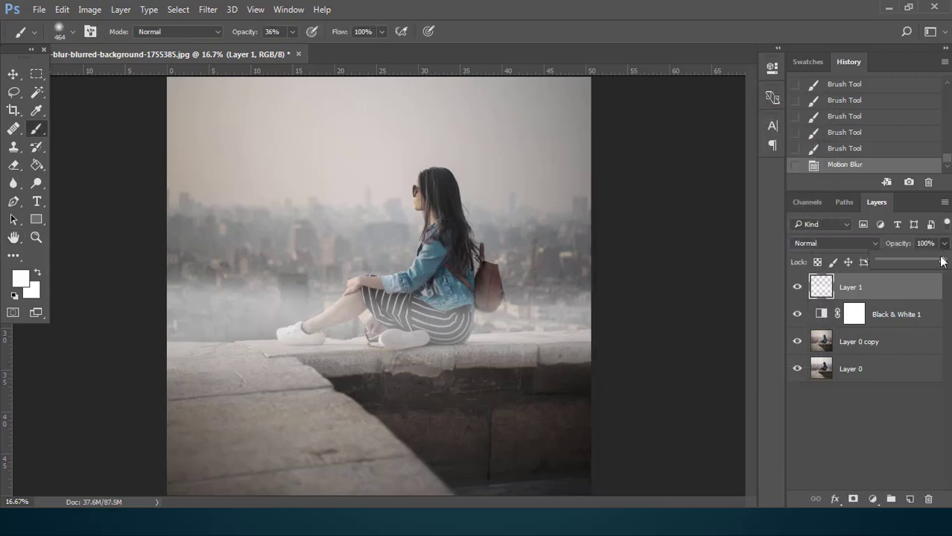
pyautogui.moveTo(940, 261); pyautogui.dragTo(939, 262)
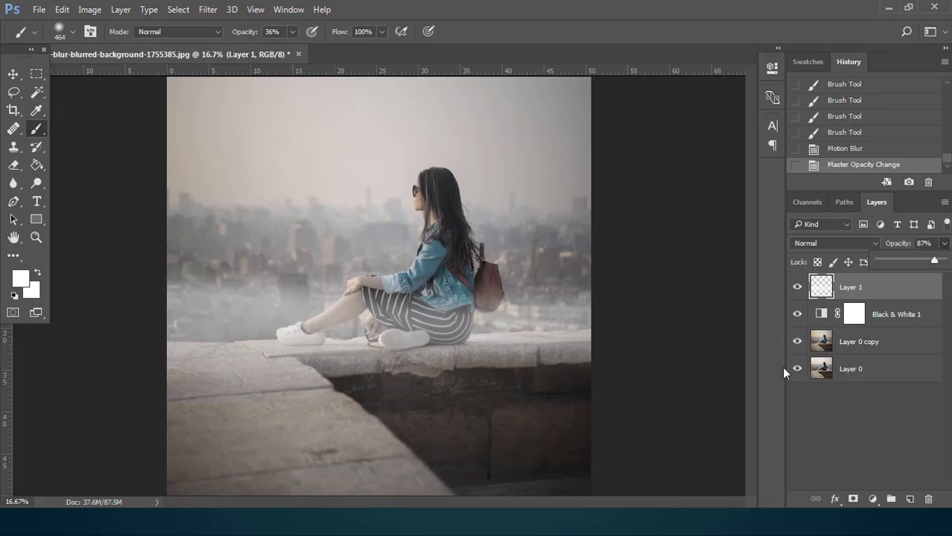
pyautogui.click(853, 500)
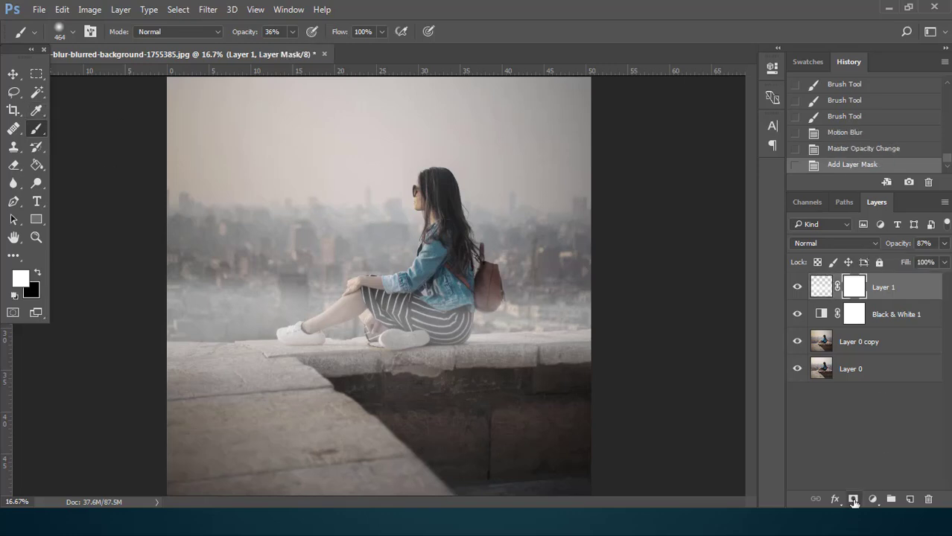
pyautogui.click(39, 274)
pyautogui.click(72, 33)
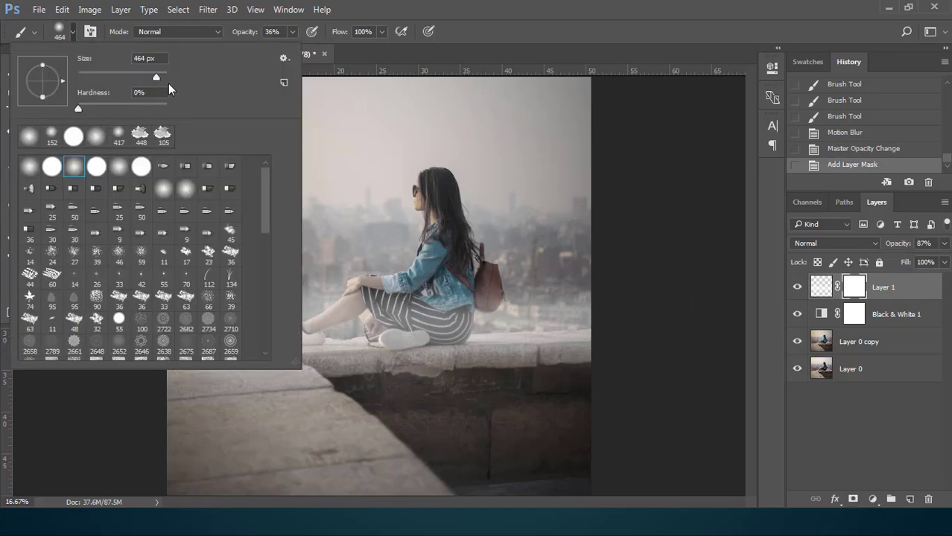
pyautogui.moveTo(149, 77); pyautogui.dragTo(141, 78)
pyautogui.click(74, 33)
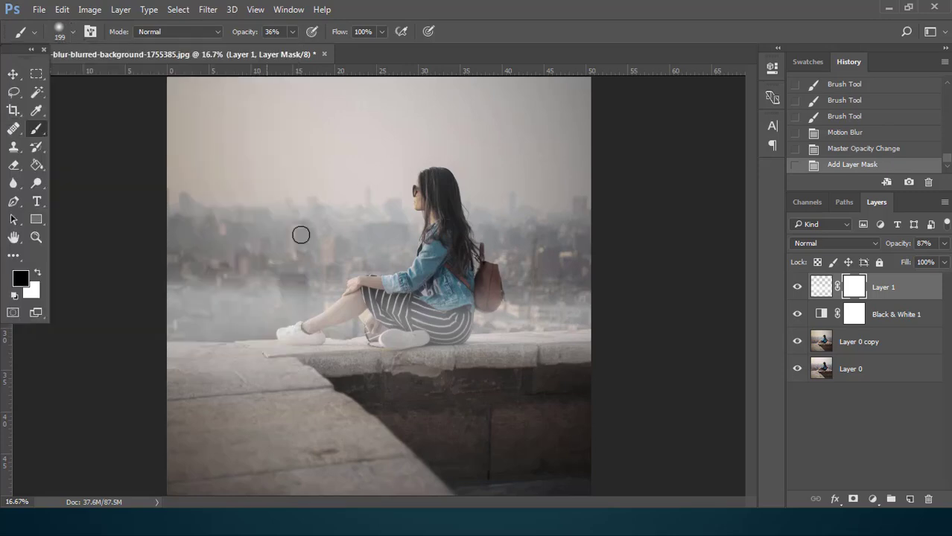
# Step: At 22% brush opacity, paint the fog off the woman's leg, dress, shoe, jacket and backpack
pyautogui.hotkey('ctrl', '+')
pyautogui.hotkey('ctrl', '+')
pyautogui.scroll(-2, 323, 149)
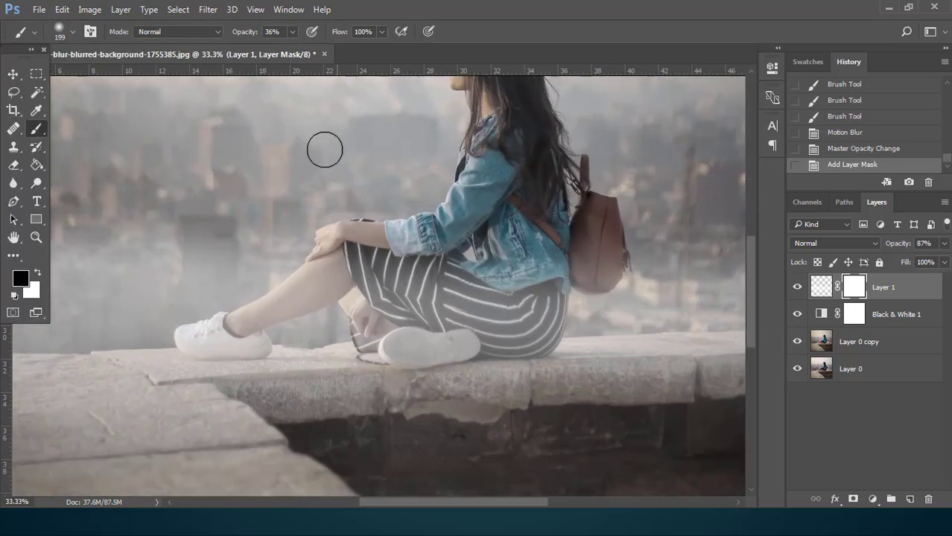
pyautogui.moveTo(289, 42); pyautogui.dragTo(279, 42)
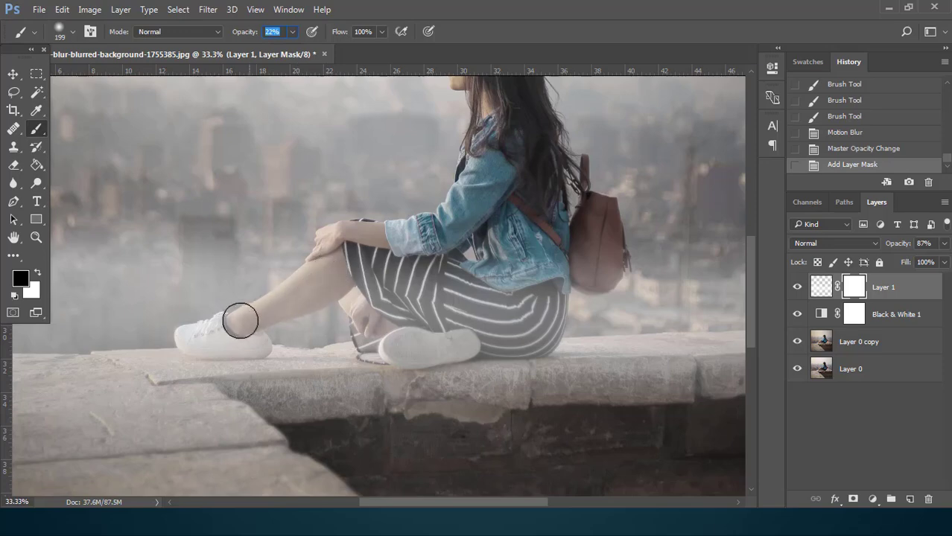
pyautogui.moveTo(233, 332)
pyautogui.mouseDown()
pyautogui.moveTo(519, 329)
pyautogui.moveTo(473, 305)
pyautogui.mouseUp()
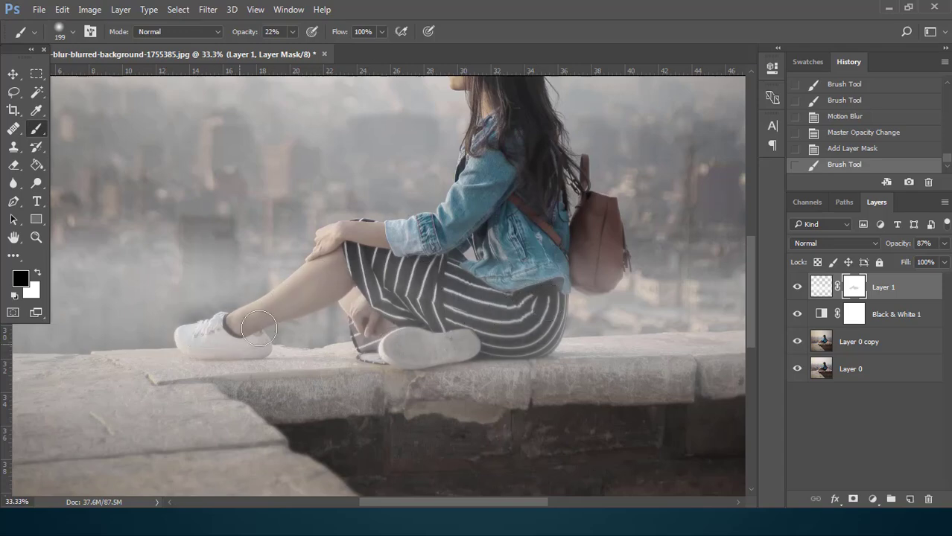
pyautogui.moveTo(352, 238); pyautogui.dragTo(447, 310)
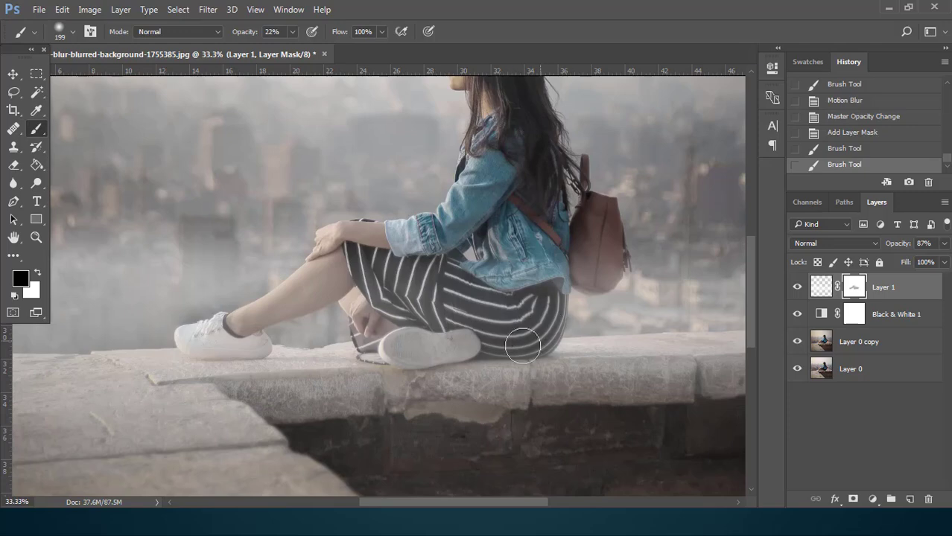
pyautogui.moveTo(391, 364)
pyautogui.mouseDown()
pyautogui.moveTo(394, 323)
pyautogui.moveTo(362, 293)
pyautogui.mouseUp()
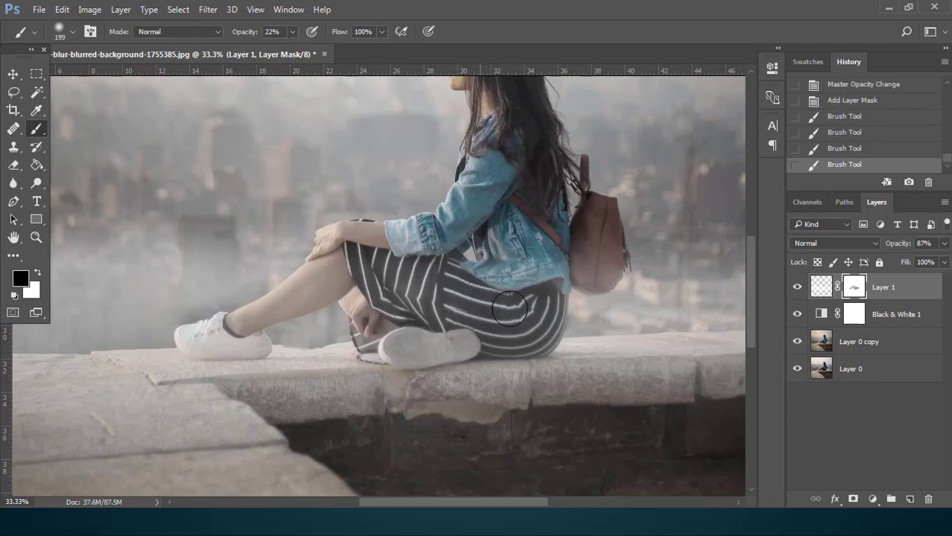
pyautogui.moveTo(555, 303); pyautogui.dragTo(585, 261)
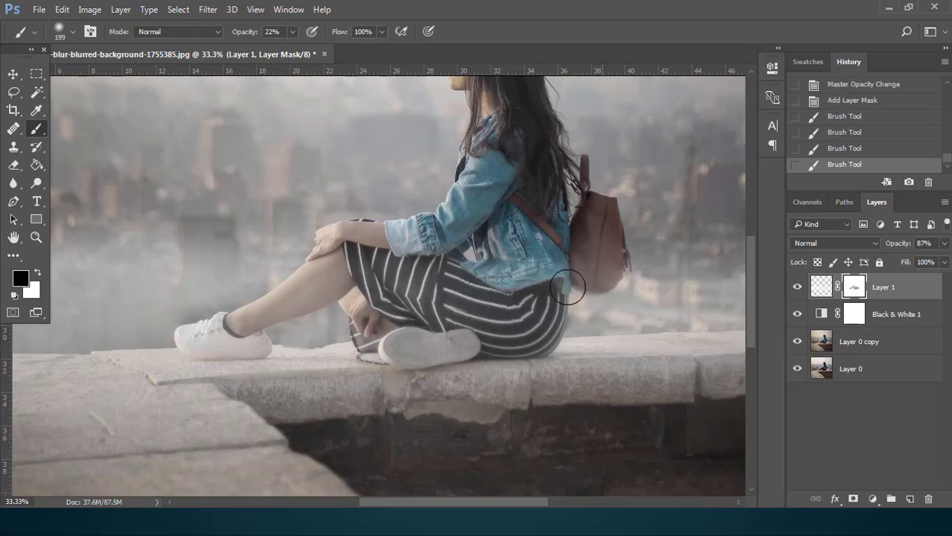
pyautogui.scroll(2, 554, 244)
pyautogui.moveTo(602, 313); pyautogui.dragTo(555, 319)
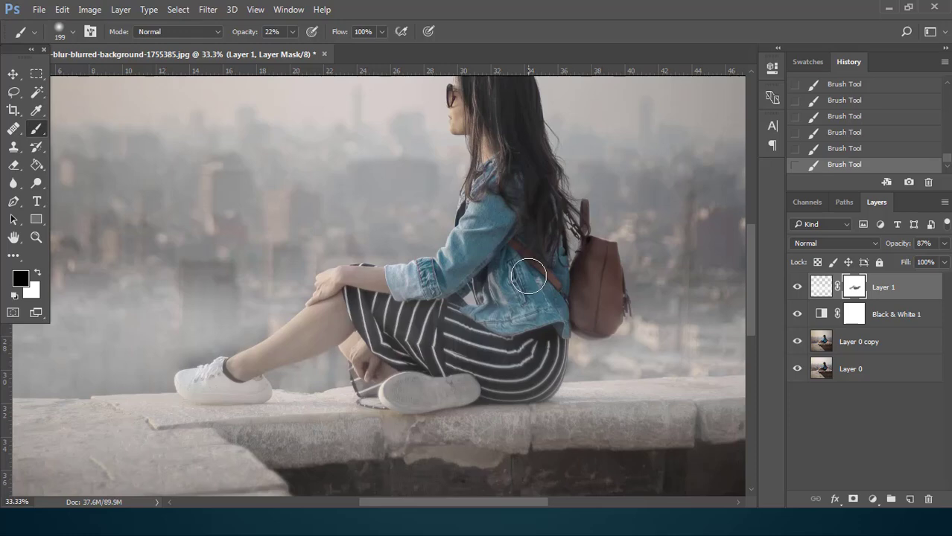
# Step: Zoom out, enlarge the brush a lot, and lower its opacity to 8%
pyautogui.hotkey('ctrl', '-')
pyautogui.hotkey('ctrl', '-')
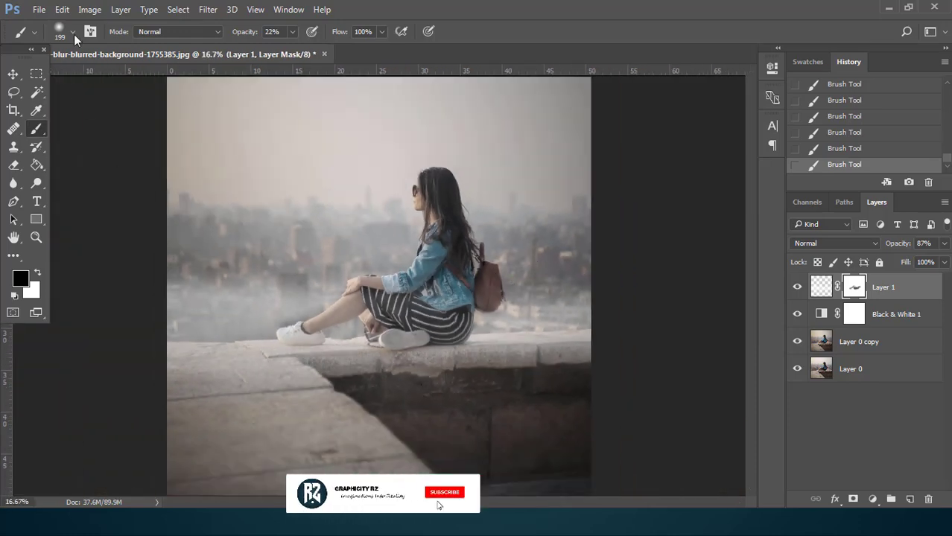
pyautogui.click(72, 32)
pyautogui.moveTo(138, 75); pyautogui.dragTo(162, 74)
pyautogui.moveTo(293, 31); pyautogui.dragTo(281, 32)
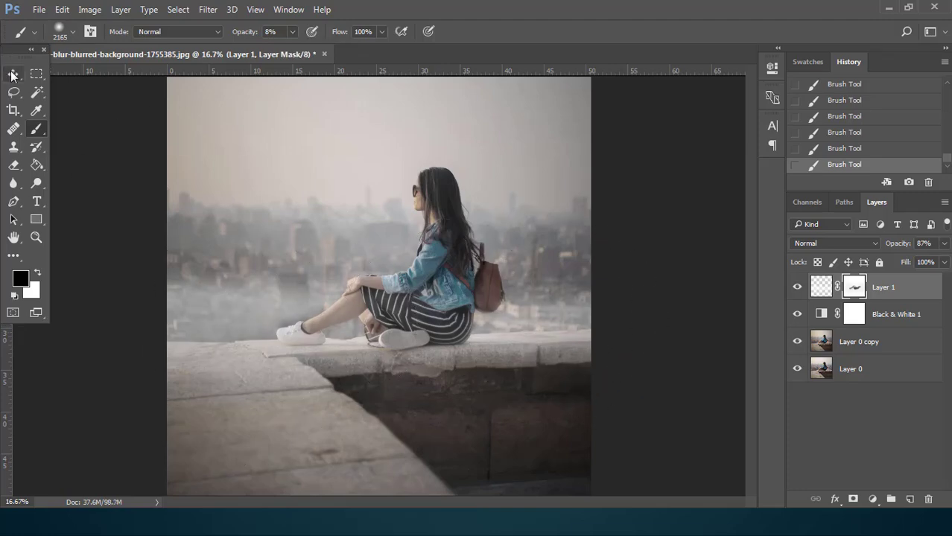
# Step: Add a Gradient fill layer with a black-to-transparent gradient
pyautogui.press('v')
pyautogui.click(872, 499)
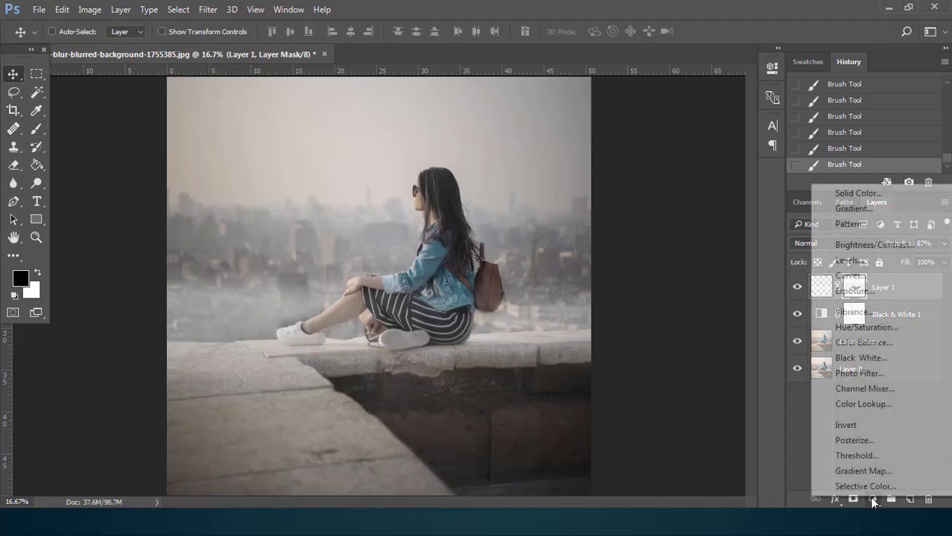
pyautogui.click(854, 209)
pyautogui.click(636, 179)
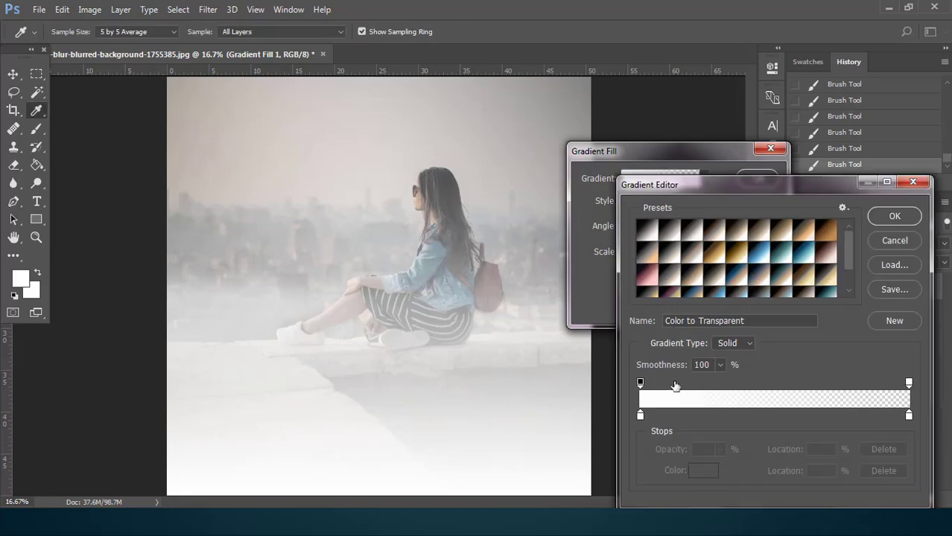
pyautogui.click(640, 415)
pyautogui.click(696, 470)
pyautogui.click(670, 406)
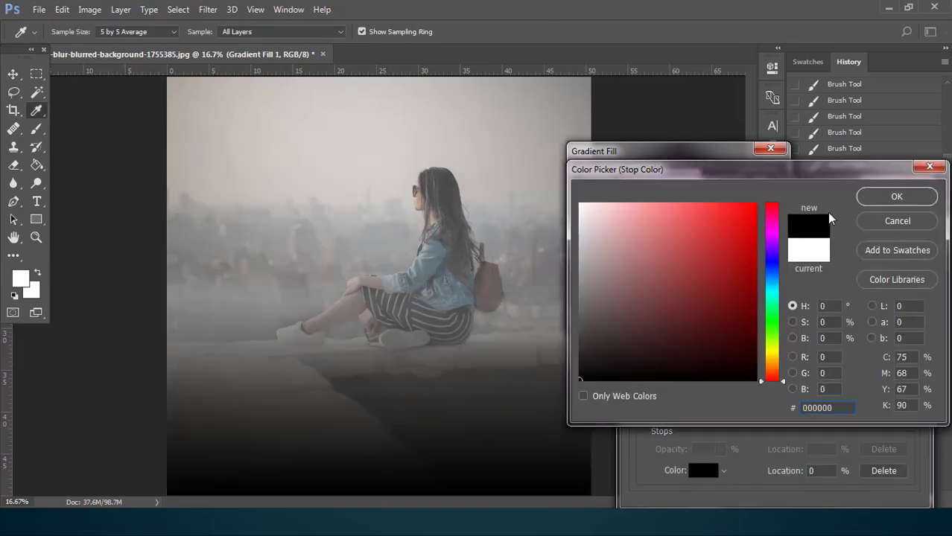
pyautogui.click(873, 199)
pyautogui.click(892, 216)
# Step: Make the gradient a reversed radial vignette at 90°, recentre it, and set scale to 440%
pyautogui.click(625, 272)
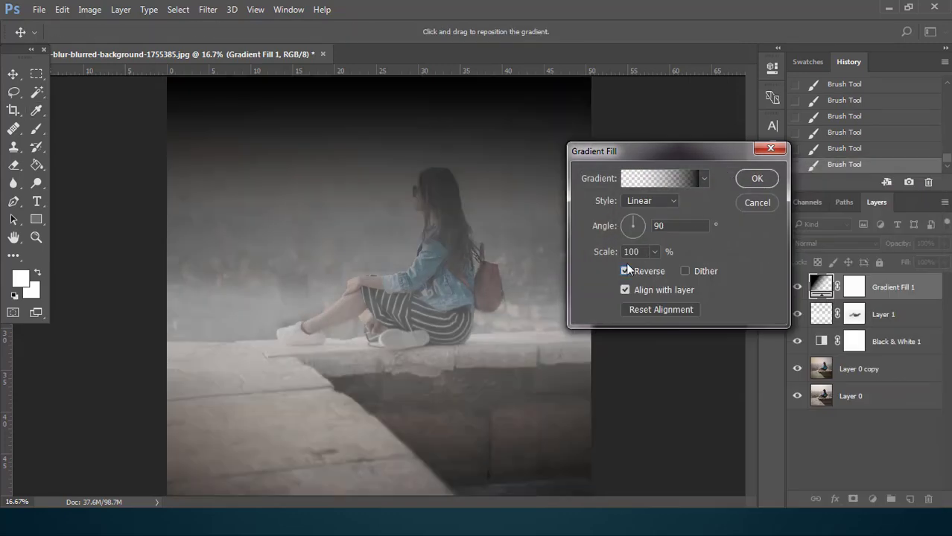
pyautogui.click(642, 199)
pyautogui.click(639, 216)
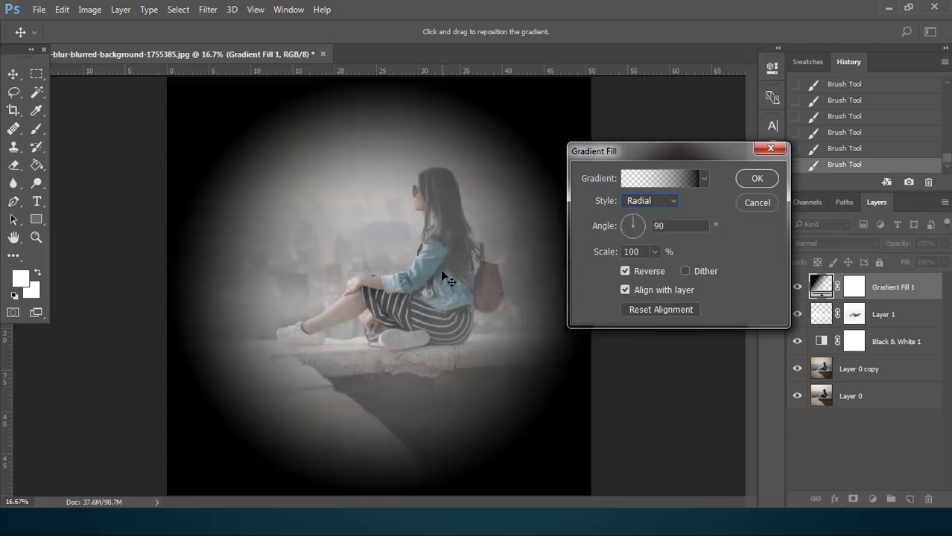
pyautogui.moveTo(441, 272); pyautogui.dragTo(471, 261)
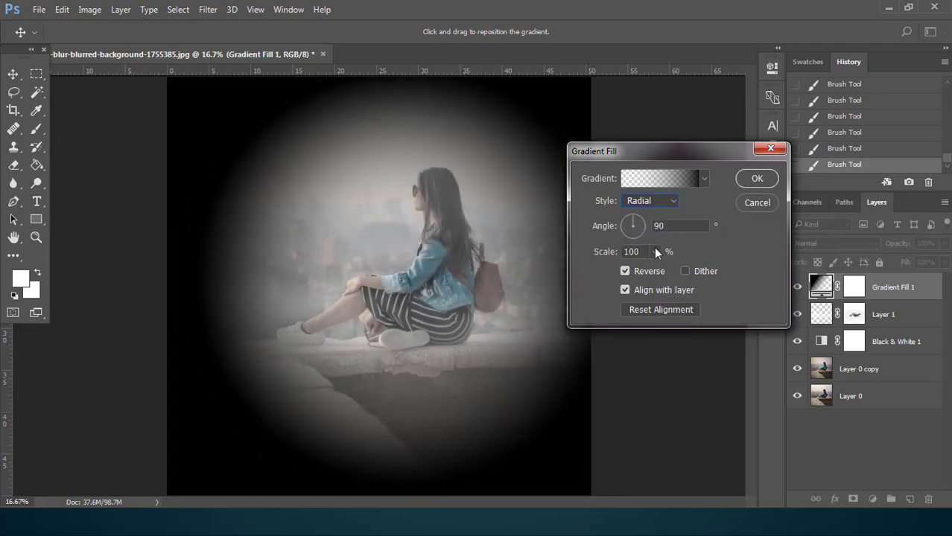
pyautogui.moveTo(656, 253)
pyautogui.mouseDown()
pyautogui.moveTo(671, 269)
pyautogui.moveTo(693, 272)
pyautogui.mouseUp()
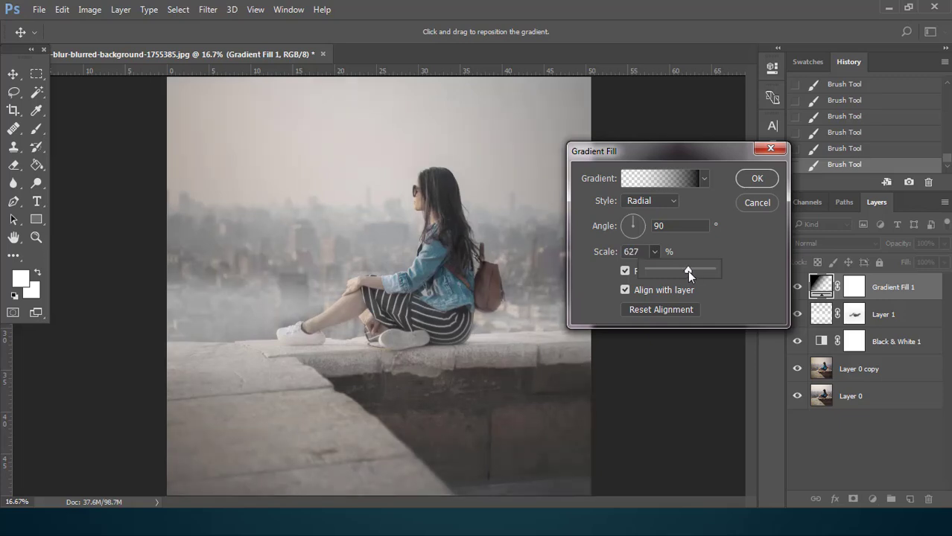
pyautogui.moveTo(688, 270)
pyautogui.mouseDown()
pyautogui.moveTo(701, 271)
pyautogui.moveTo(659, 271)
pyautogui.mouseUp()
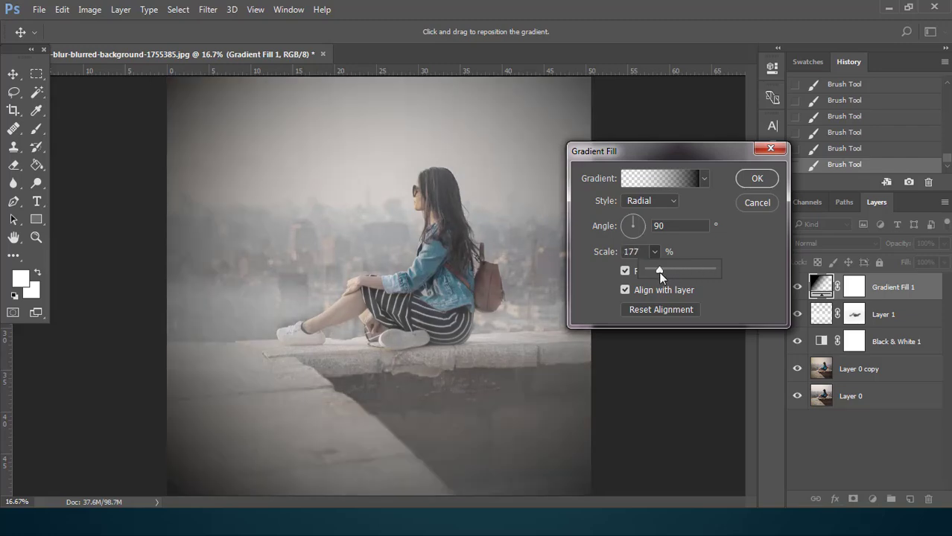
pyautogui.click(657, 181)
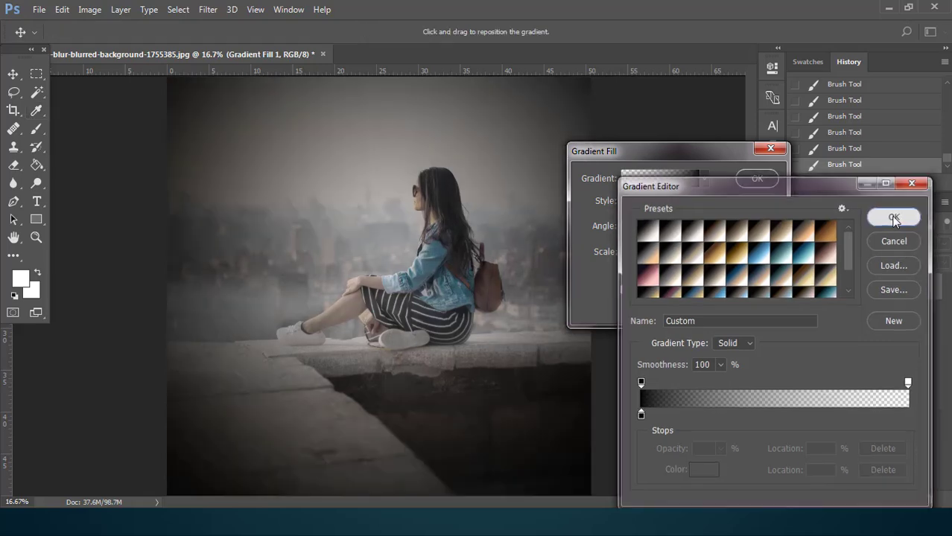
pyautogui.click(894, 216)
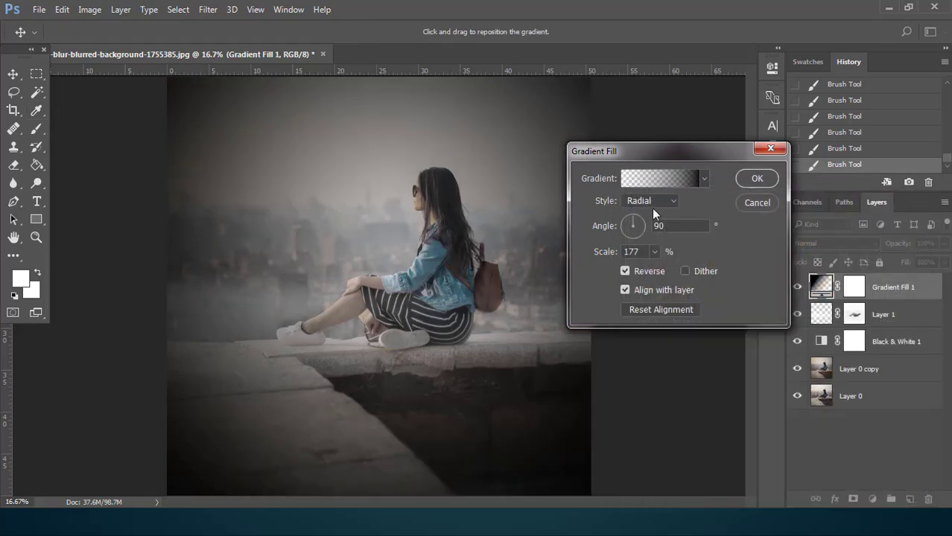
pyautogui.click(654, 251)
pyautogui.moveTo(660, 271)
pyautogui.mouseDown()
pyautogui.moveTo(678, 268)
pyautogui.moveTo(669, 269)
pyautogui.mouseUp()
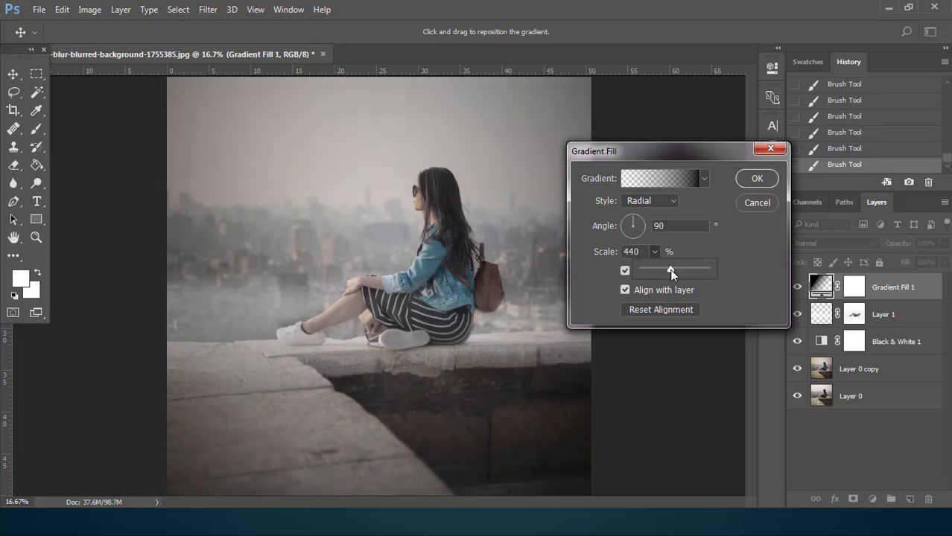
pyautogui.click(745, 179)
# Step: Add a Color Balance layer and shift the midtones toward red, with Red 15 and Green 12
pyautogui.click(872, 499)
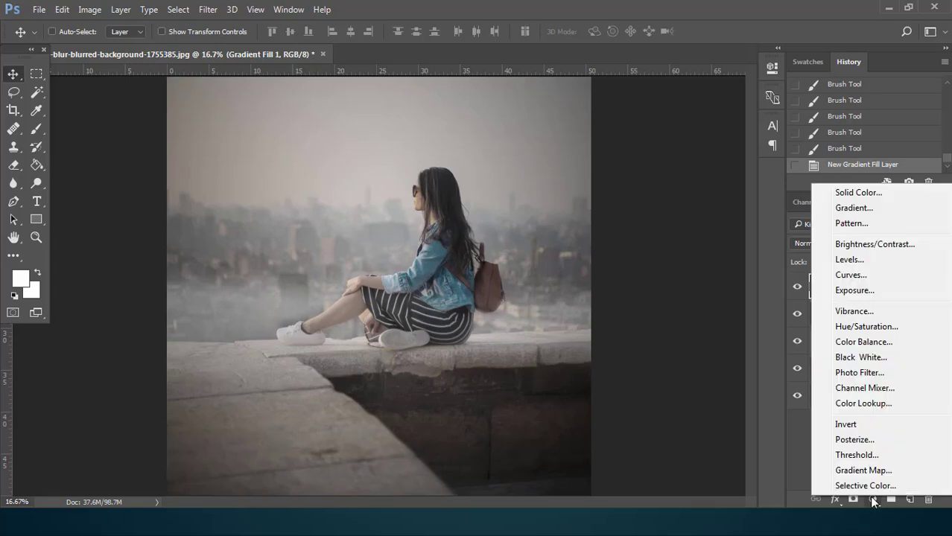
pyautogui.click(864, 341)
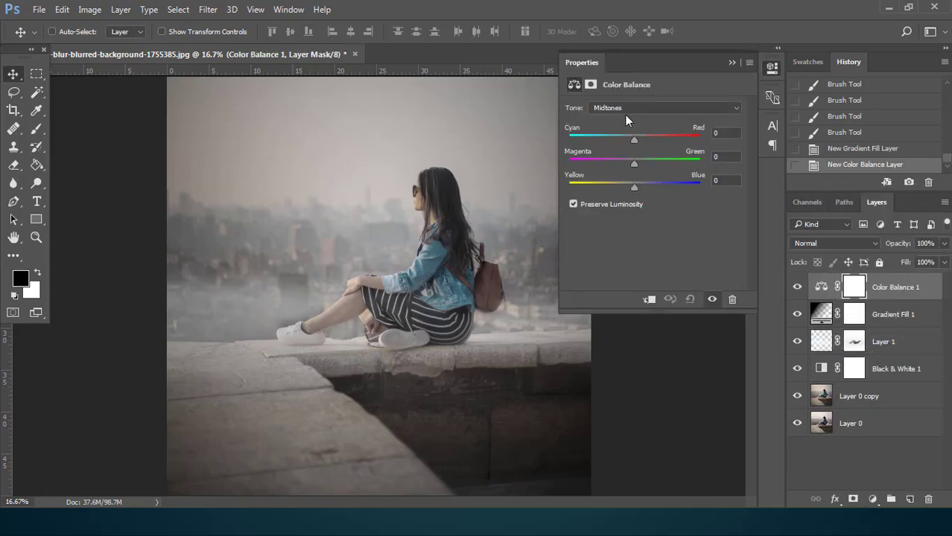
pyautogui.moveTo(633, 140); pyautogui.dragTo(661, 140)
pyautogui.click(719, 133)
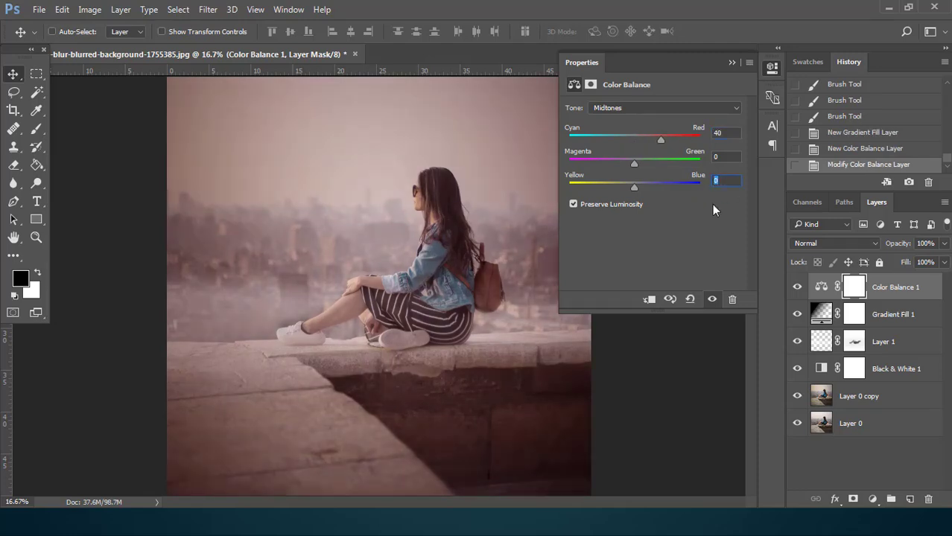
pyautogui.write('15')
pyautogui.click(714, 157)
pyautogui.write('12')
pyautogui.moveTo(641, 162)
pyautogui.mouseDown()
pyautogui.moveTo(626, 164)
pyautogui.moveTo(644, 170)
pyautogui.mouseUp()
pyautogui.moveTo(732, 156); pyautogui.dragTo(709, 159)
# Step: Warm the shadows (Red +16, Green +5, Yellow -9) and set the layer opacity to 70%
pyautogui.click(660, 108)
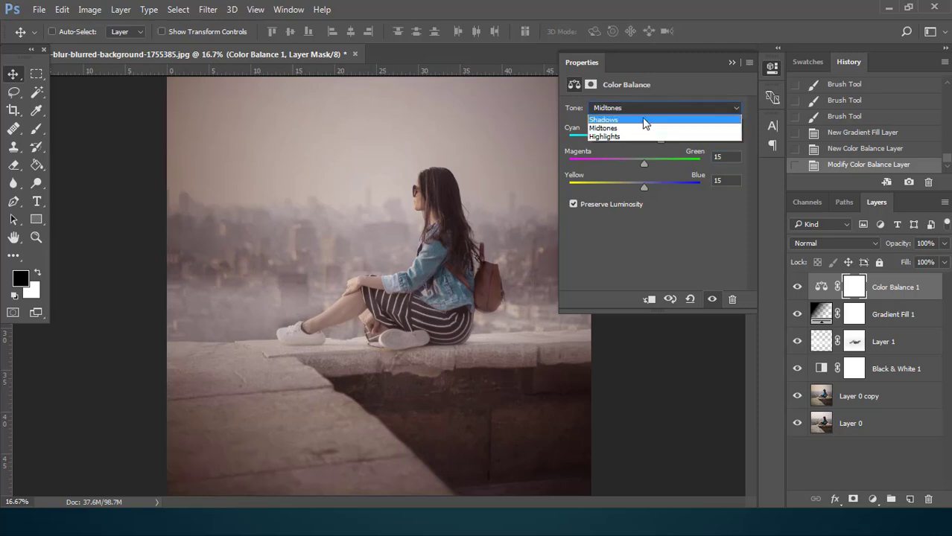
pyautogui.click(628, 122)
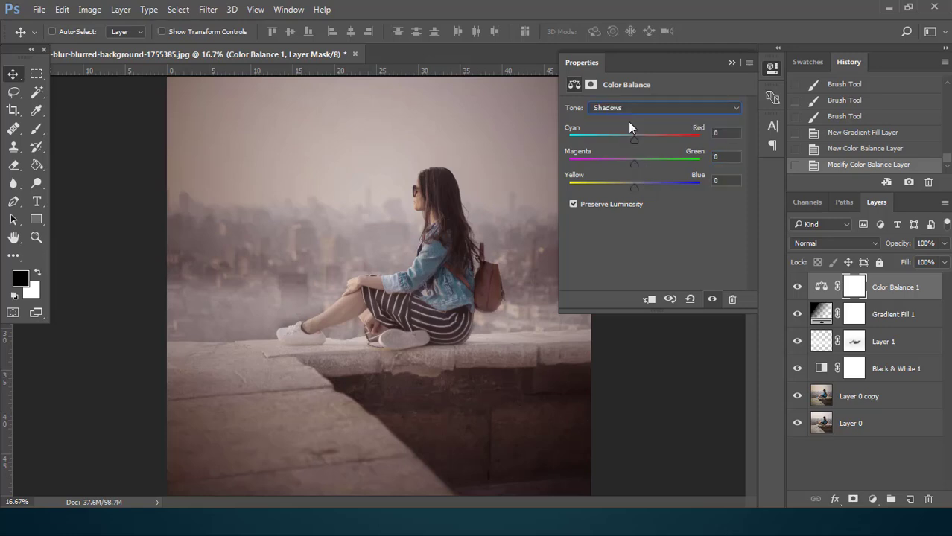
pyautogui.click(704, 136)
pyautogui.write('6')
pyautogui.click(730, 177)
pyautogui.write('-9')
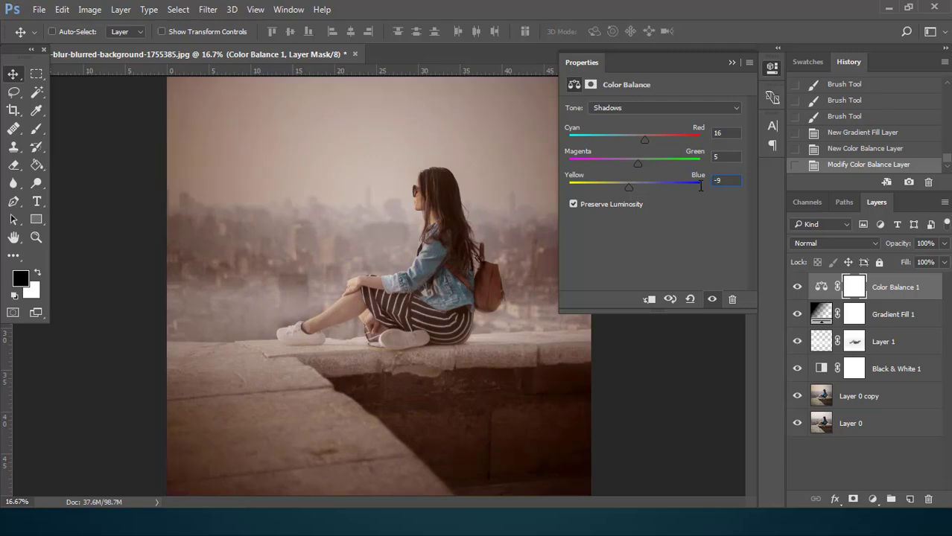
pyautogui.click(730, 64)
pyautogui.click(910, 243)
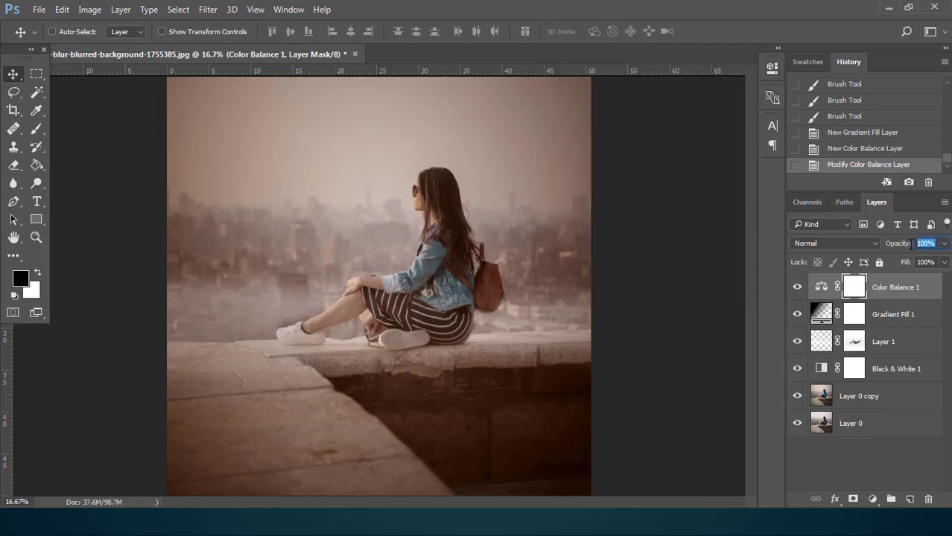
pyautogui.write('70')
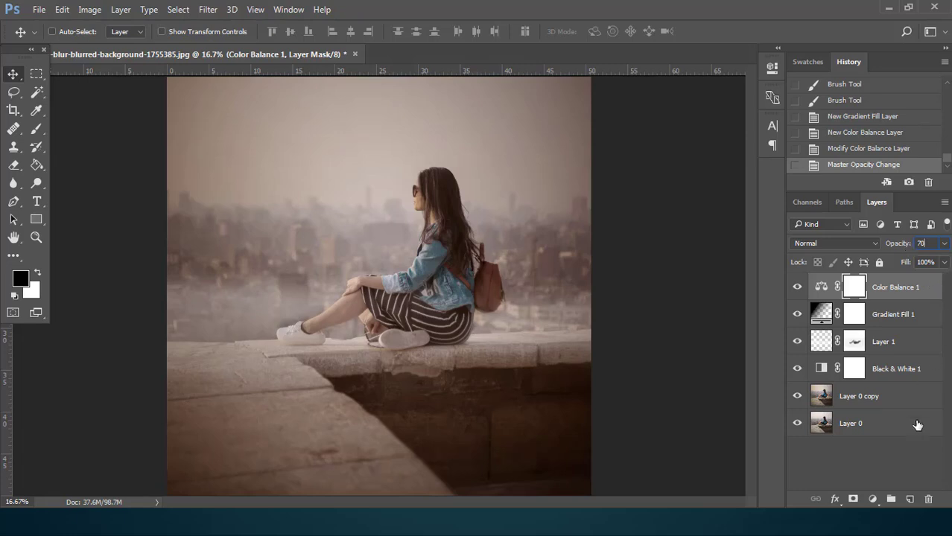
# Step: Add a Hue/Saturation adjustment layer and set Saturation to -42
pyautogui.click(873, 503)
pyautogui.click(847, 330)
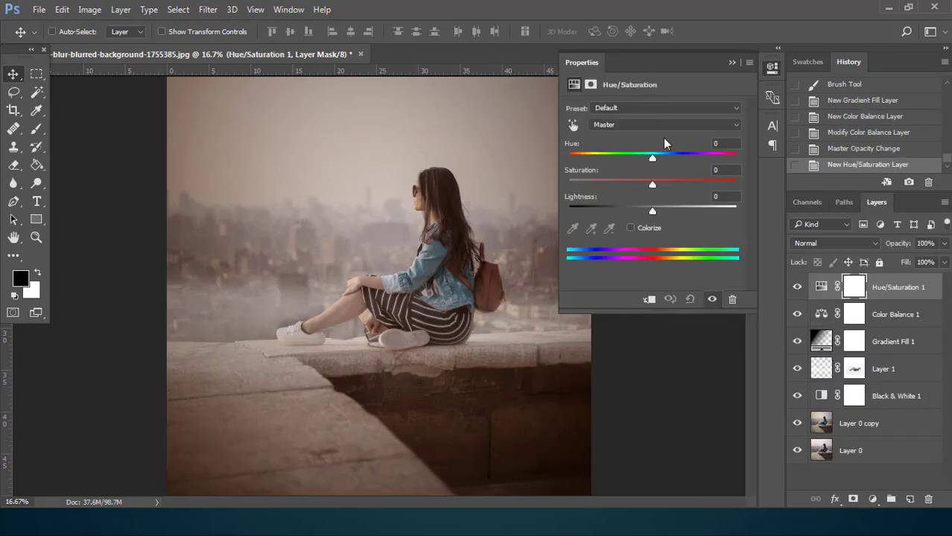
pyautogui.moveTo(652, 181); pyautogui.dragTo(612, 187)
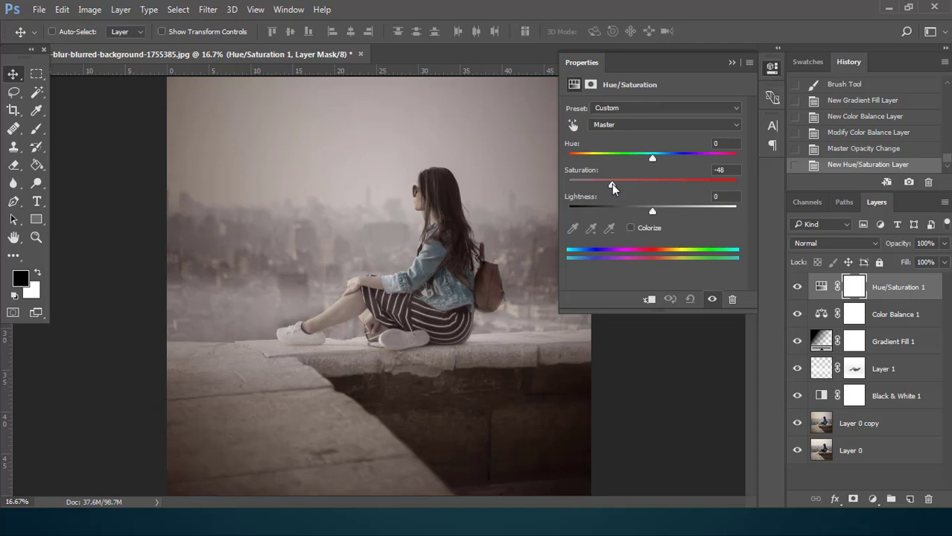
pyautogui.moveTo(612, 187)
pyautogui.mouseDown()
pyautogui.moveTo(650, 198)
pyautogui.moveTo(621, 198)
pyautogui.moveTo(624, 206)
pyautogui.mouseUp()
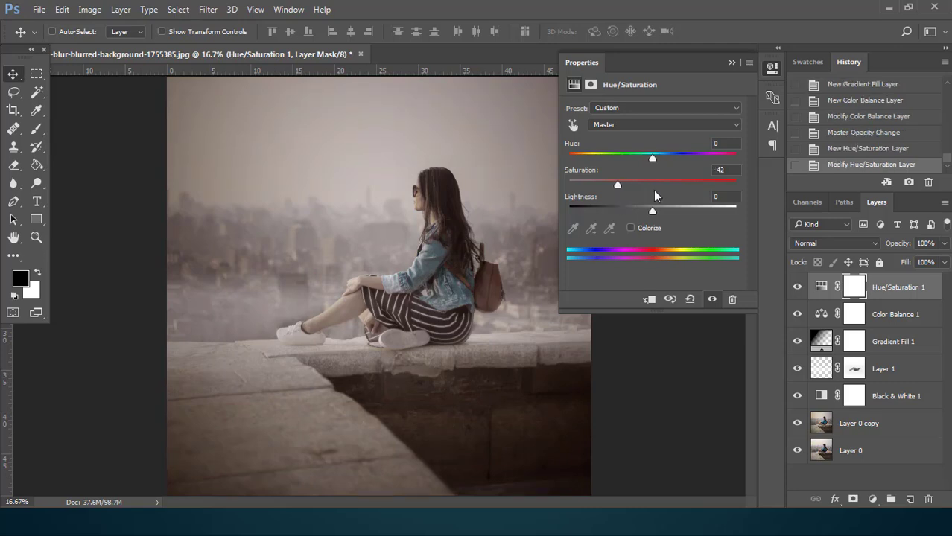
# Step: Stamp a merged copy of the image into a new Layer 2 using Apply Image in Multiply mode
pyautogui.click(732, 64)
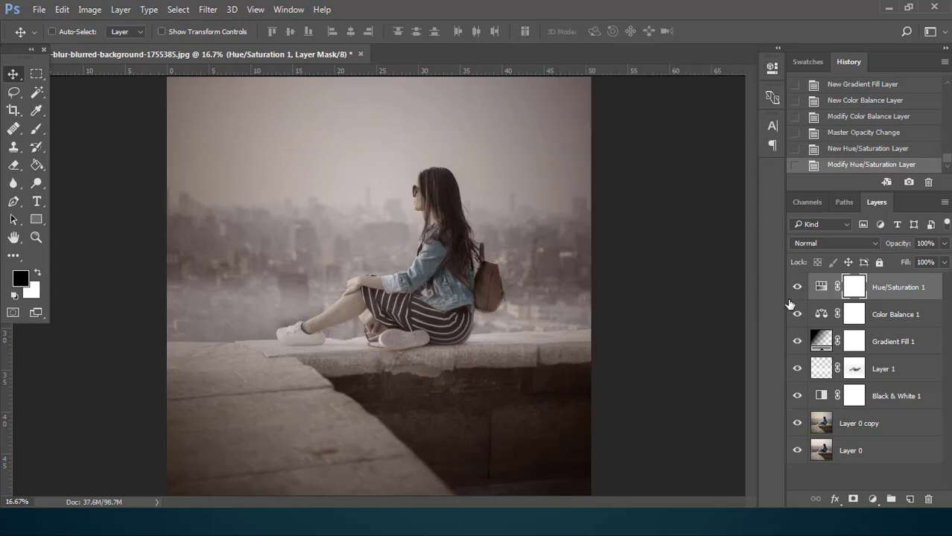
pyautogui.click(797, 288)
pyautogui.click(797, 288)
pyautogui.click(909, 498)
pyautogui.click(89, 9)
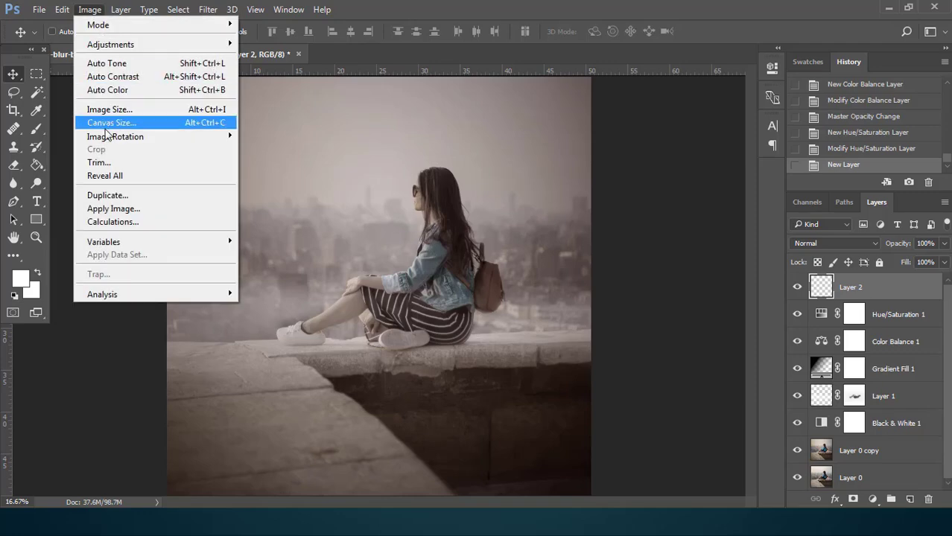
pyautogui.click(161, 211)
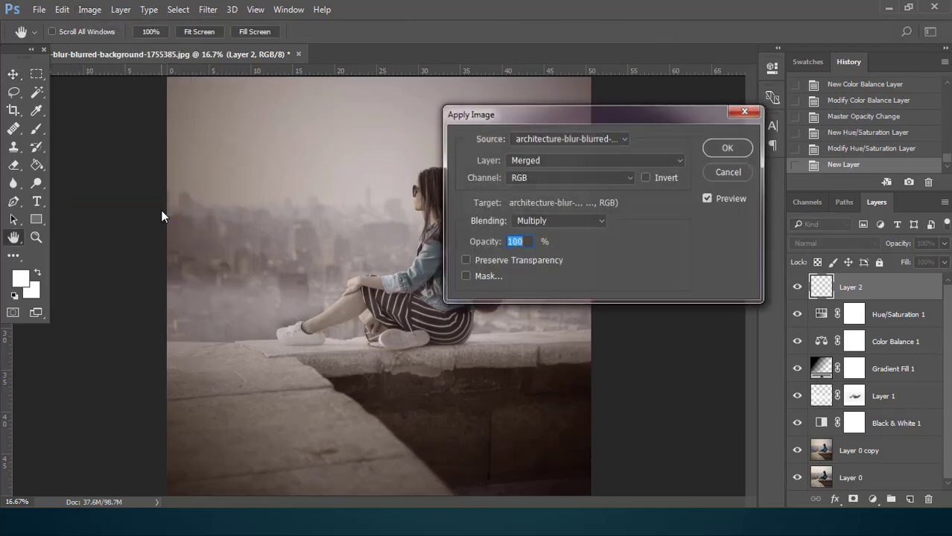
pyautogui.click(727, 147)
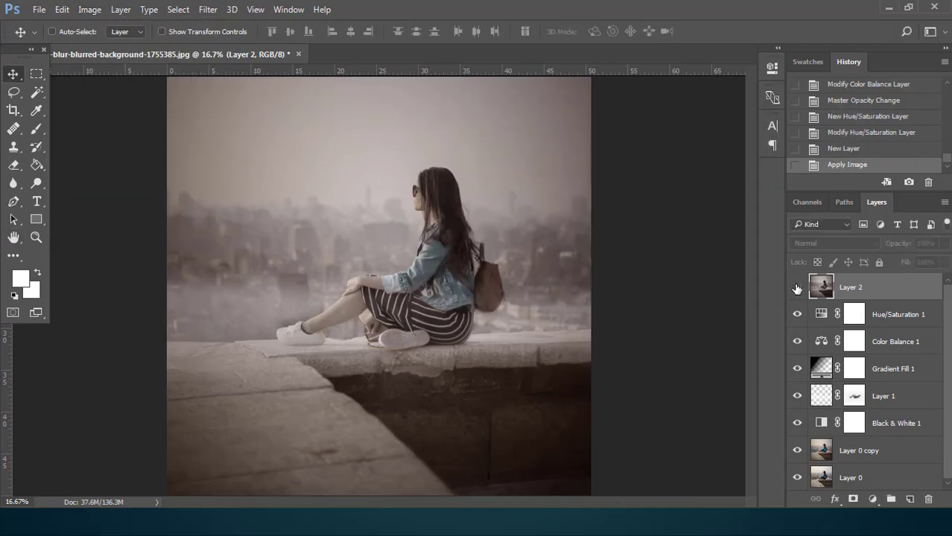
pyautogui.click(89, 9)
pyautogui.moveTo(110, 44)
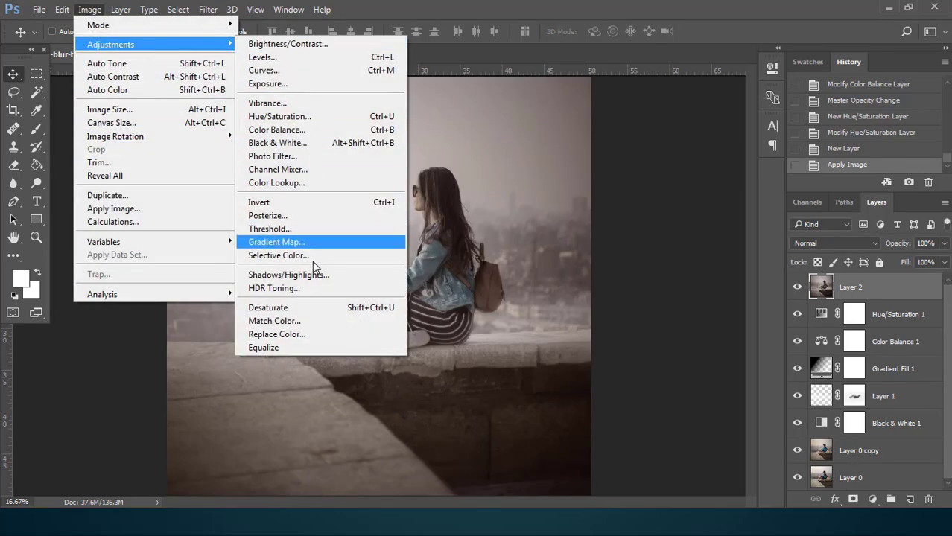
# Step: Apply Shadows/Highlights: shadows 21%, tone 28%, radius 69 px, highlight tone 36, radius 21, Color +20
pyautogui.click(283, 273)
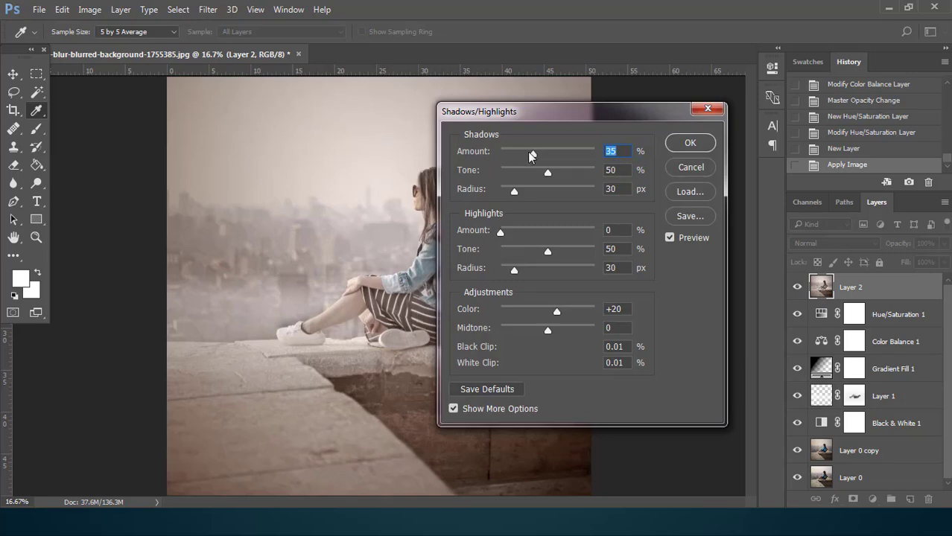
pyautogui.moveTo(548, 172)
pyautogui.mouseDown()
pyautogui.moveTo(527, 172)
pyautogui.moveTo(533, 195)
pyautogui.mouseUp()
pyautogui.moveTo(531, 153); pyautogui.dragTo(521, 155)
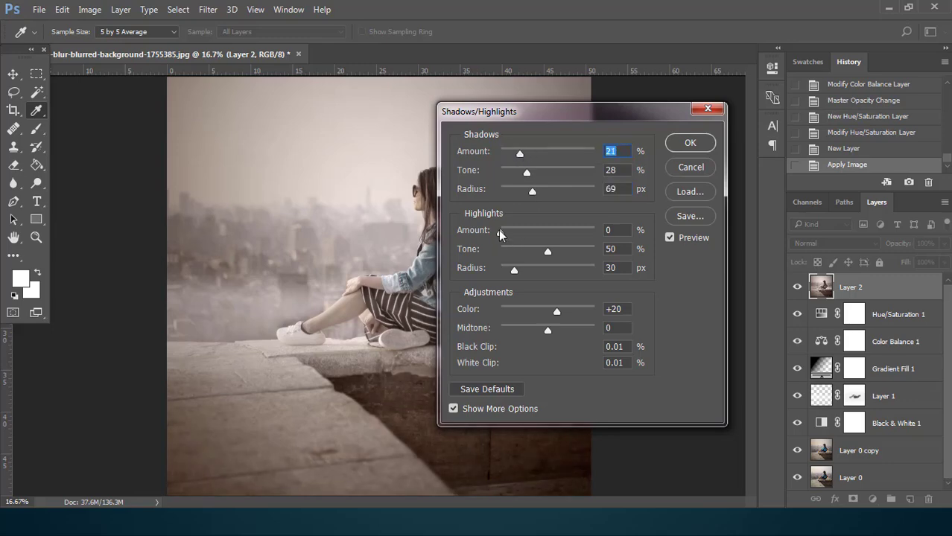
pyautogui.moveTo(548, 254)
pyautogui.mouseDown()
pyautogui.moveTo(535, 253)
pyautogui.moveTo(526, 273)
pyautogui.moveTo(511, 275)
pyautogui.mouseUp()
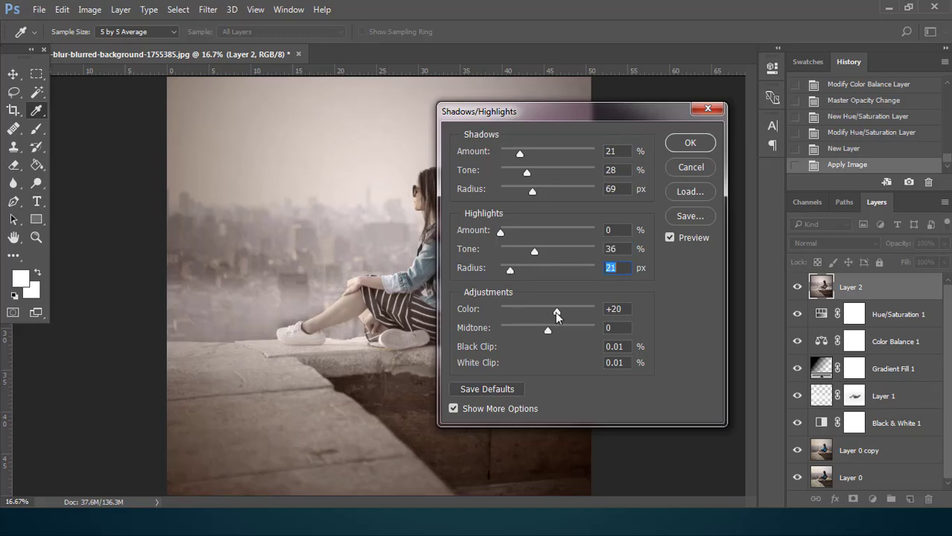
pyautogui.moveTo(554, 311)
pyautogui.mouseDown()
pyautogui.moveTo(569, 313)
pyautogui.moveTo(547, 329)
pyautogui.mouseUp()
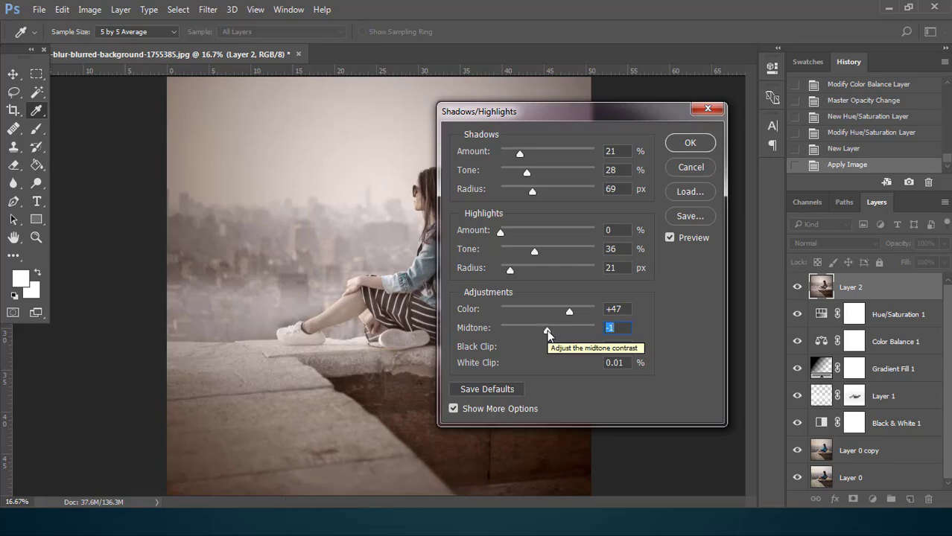
pyautogui.press('Up')
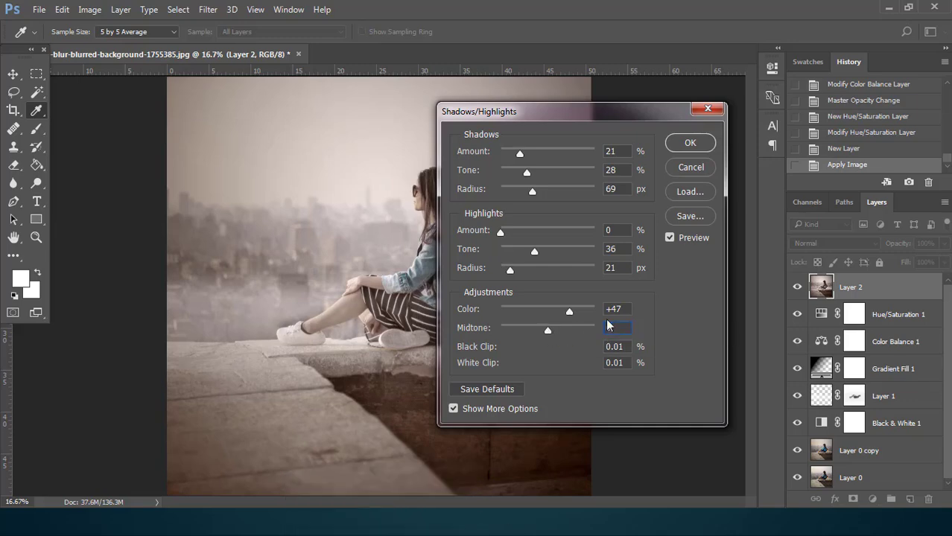
pyautogui.hotkey('shift', 'Tab')
pyautogui.write('+20')
pyautogui.click(680, 146)
# Step: Compare Layer 2 on and off, then set its opacity to 70%
pyautogui.click(797, 287)
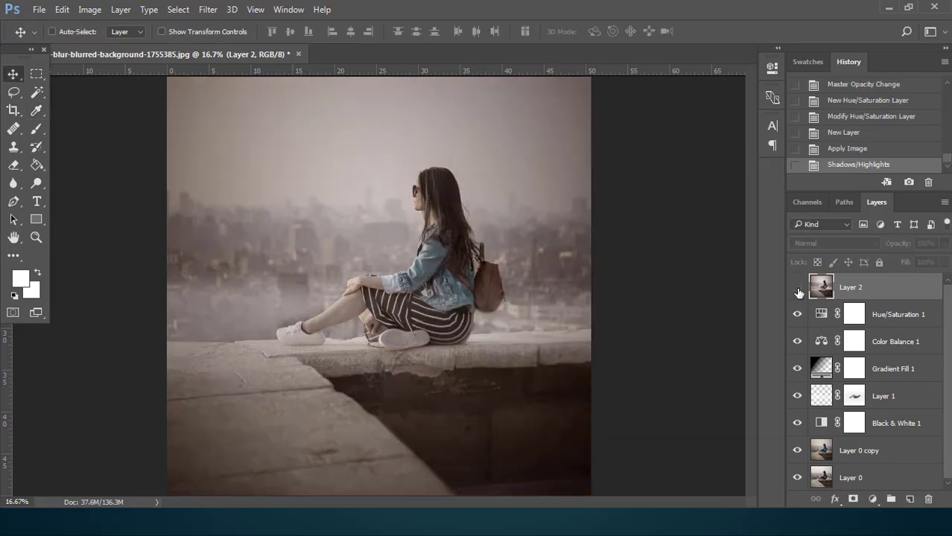
pyautogui.click(797, 287)
pyautogui.click(944, 243)
pyautogui.moveTo(943, 258); pyautogui.dragTo(923, 260)
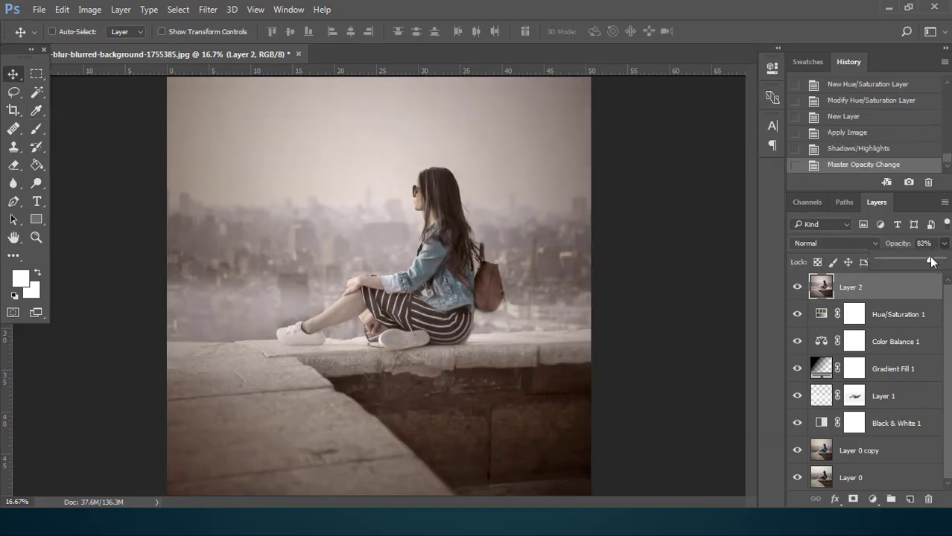
pyautogui.click(923, 243)
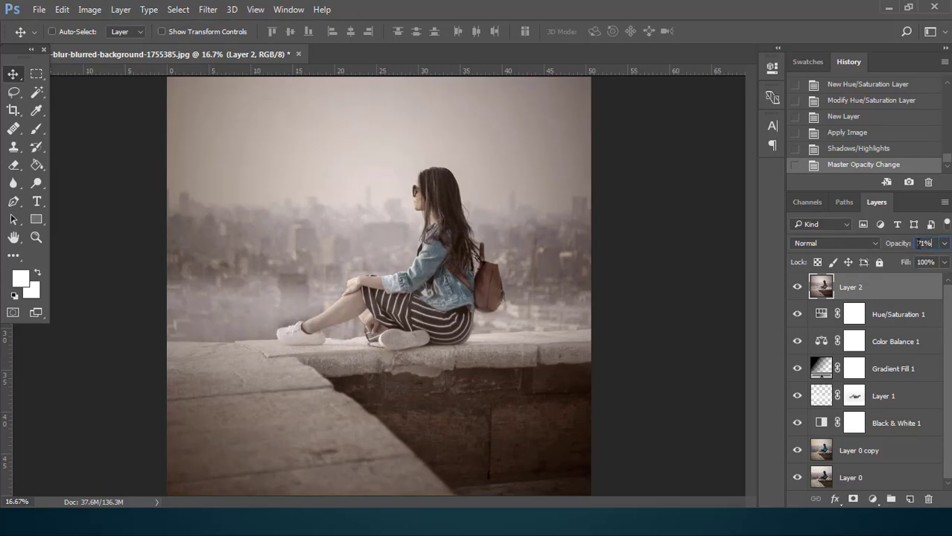
pyautogui.write('70')
# Step: Add a layer mask to Layer 2 and fill it black with the Paint Bucket
pyautogui.click(853, 499)
pyautogui.click(37, 130)
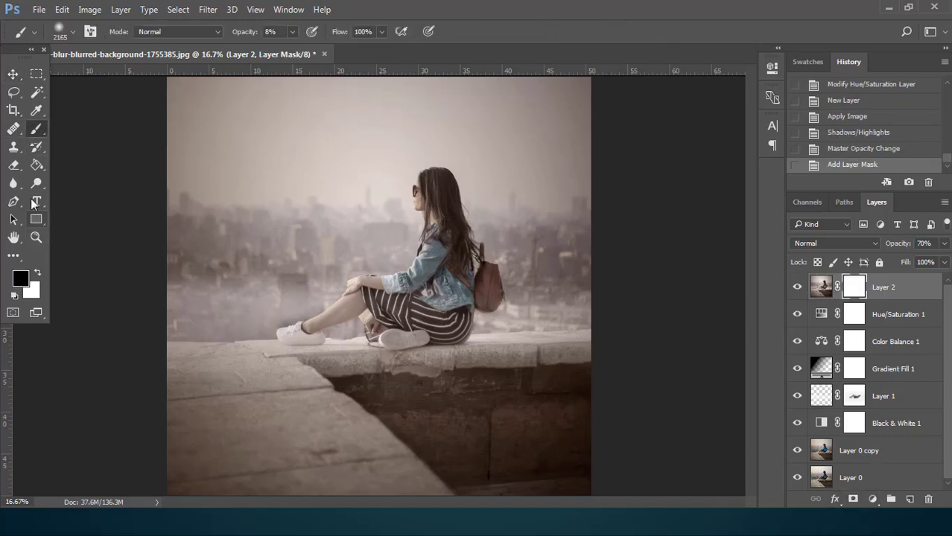
pyautogui.click(37, 165)
pyautogui.click(435, 278)
# Step: Switch to a smaller brush and make white (ffffff) the foreground colour
pyautogui.click(36, 129)
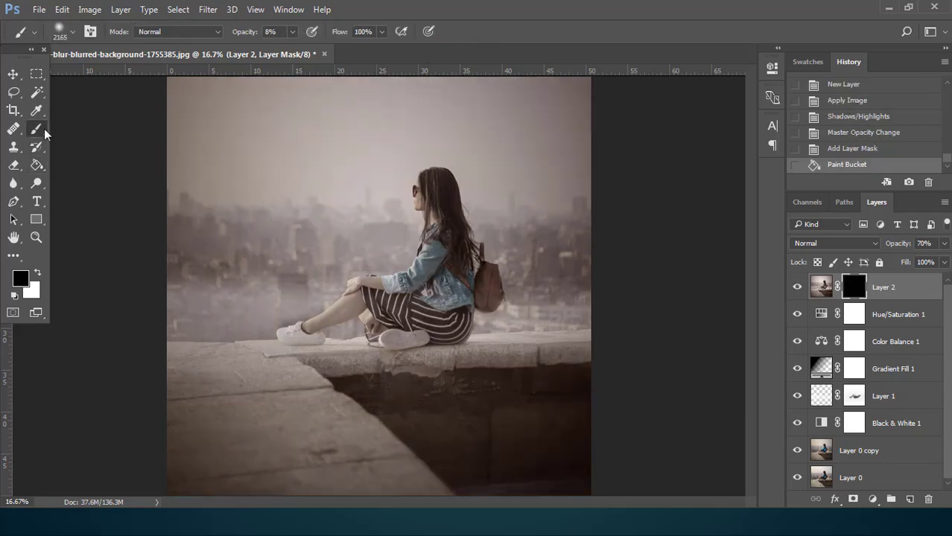
pyautogui.click(73, 32)
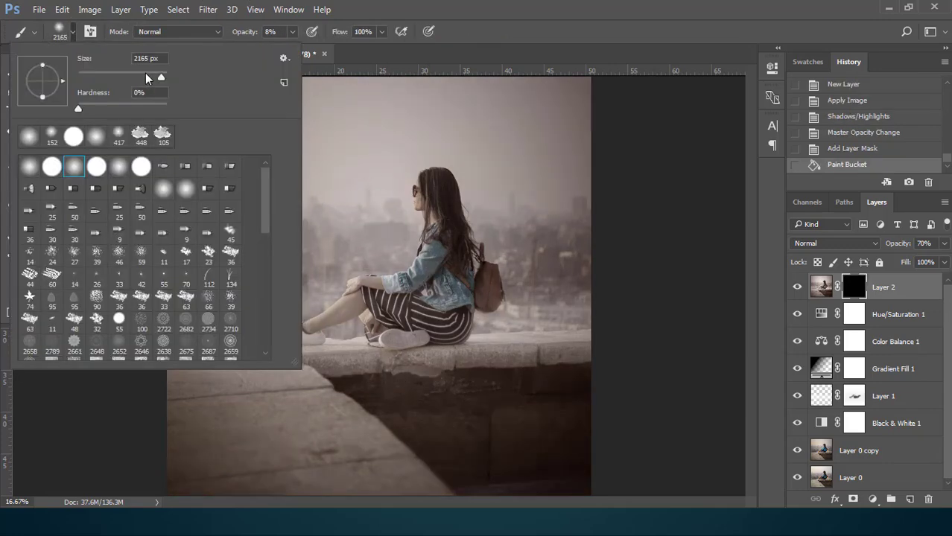
pyautogui.moveTo(156, 77); pyautogui.dragTo(156, 77)
pyautogui.click(404, 276)
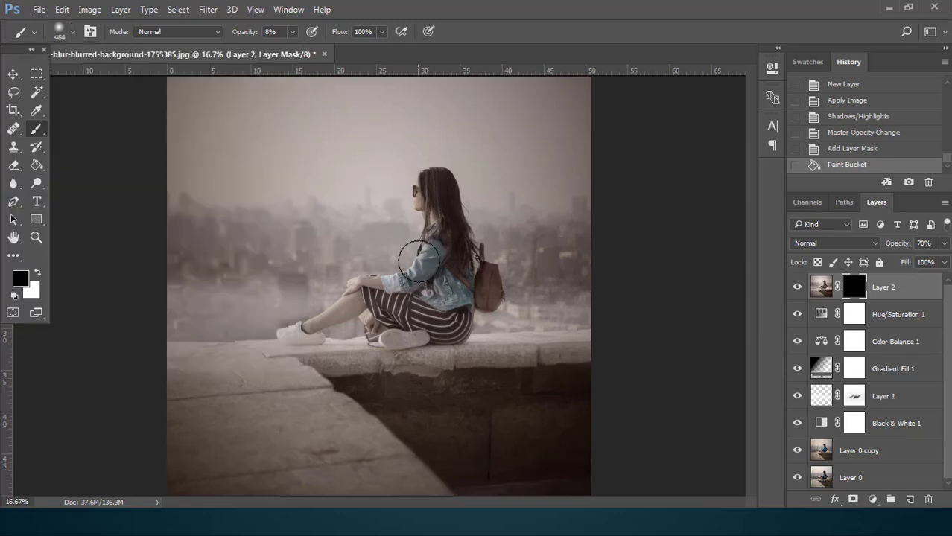
pyautogui.moveTo(405, 276); pyautogui.dragTo(452, 237)
pyautogui.click(20, 277)
pyautogui.write('ffffff')
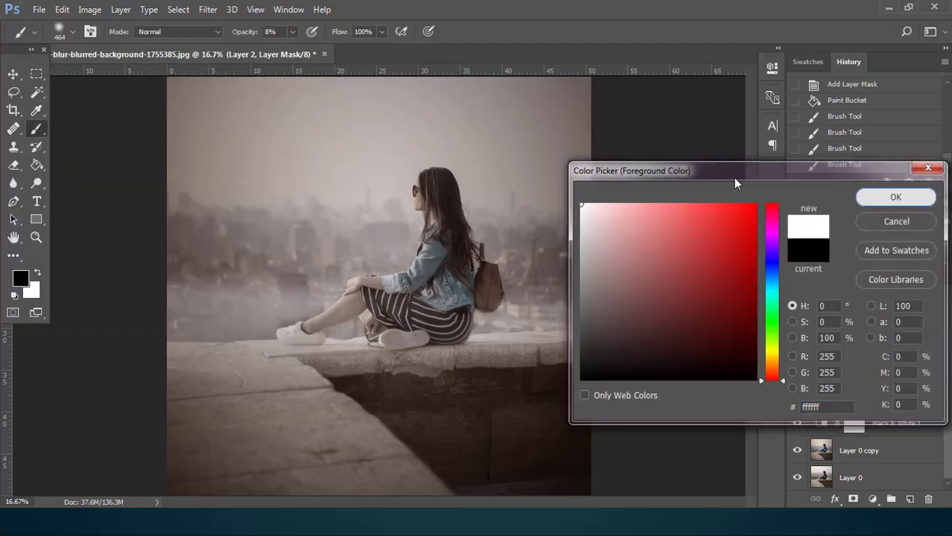
pyautogui.press('Return')
# Step: Paint the mask white over the woman's hair, arm, jacket, skirt and leg at 82% brush opacity
pyautogui.hotkey('ctrl', '+')
pyautogui.hotkey('ctrl', '+')
pyautogui.scroll(2, 493, 159)
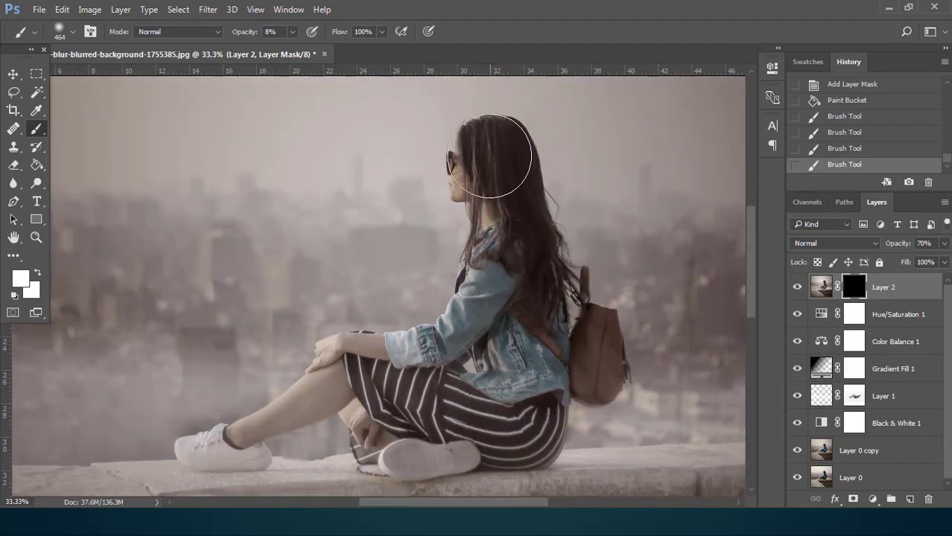
pyautogui.moveTo(493, 159); pyautogui.dragTo(488, 186)
pyautogui.moveTo(487, 152); pyautogui.dragTo(478, 159)
pyautogui.click(293, 31)
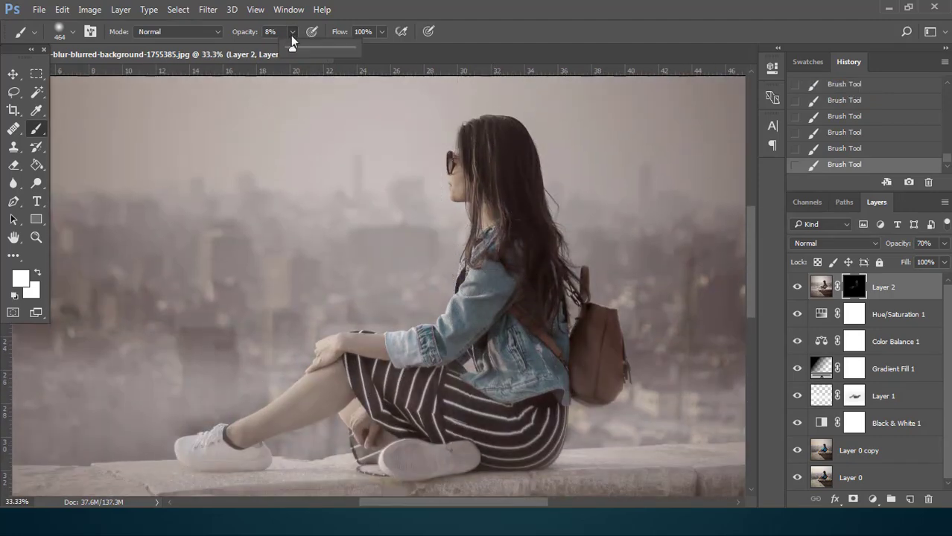
pyautogui.moveTo(289, 54); pyautogui.dragTo(339, 53)
pyautogui.moveTo(445, 350); pyautogui.dragTo(245, 415)
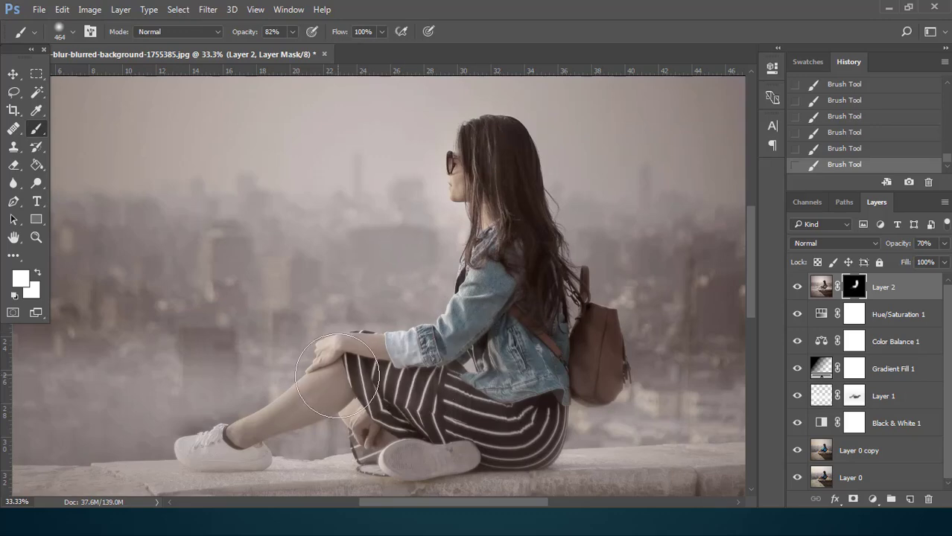
pyautogui.moveTo(441, 387)
pyautogui.mouseDown()
pyautogui.moveTo(510, 274)
pyautogui.moveTo(491, 250)
pyautogui.moveTo(449, 385)
pyautogui.moveTo(274, 427)
pyautogui.moveTo(346, 446)
pyautogui.moveTo(537, 323)
pyautogui.moveTo(495, 174)
pyautogui.moveTo(490, 339)
pyautogui.mouseUp()
# Step: Zoom out to the whole image and reset the foreground colour to black (000000)
pyautogui.hotkey('ctrl', '-')
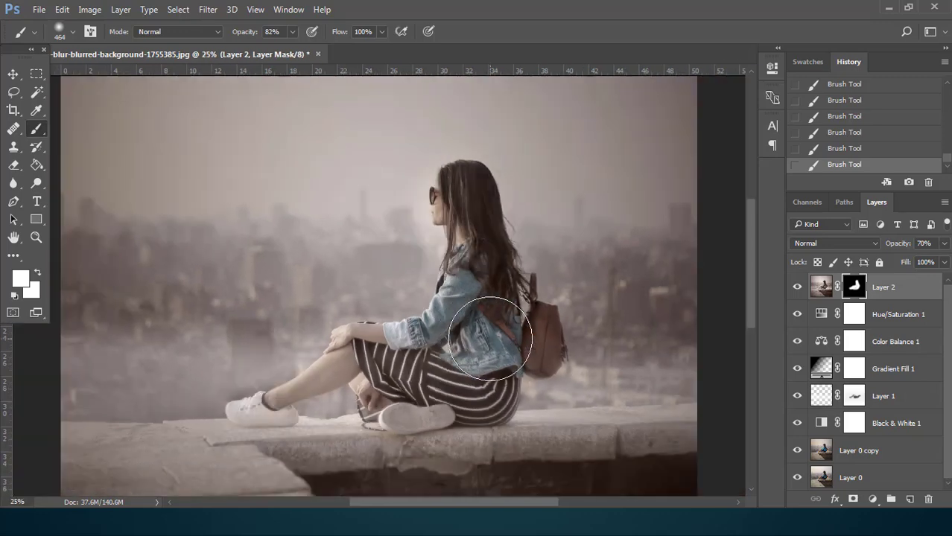
pyautogui.hotkey('ctrl', '-')
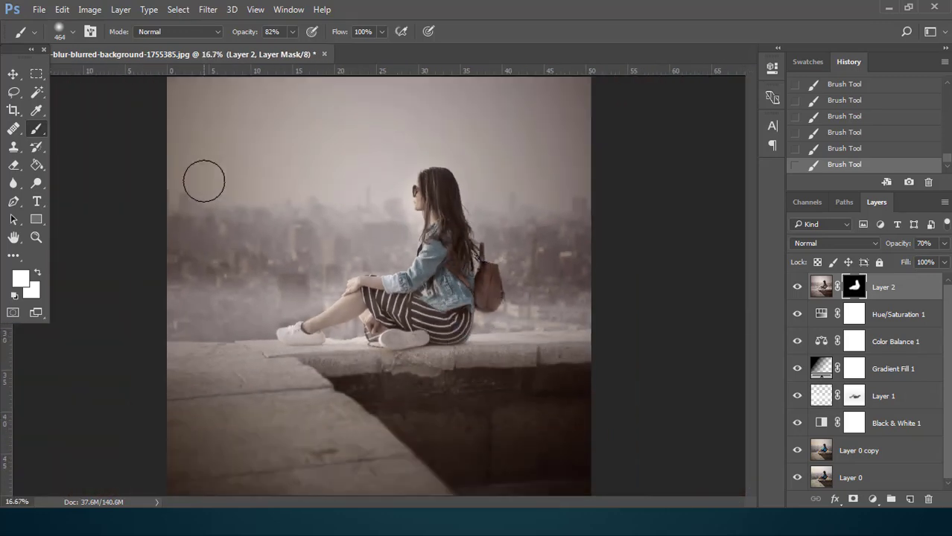
pyautogui.click(21, 278)
pyautogui.write('000000')
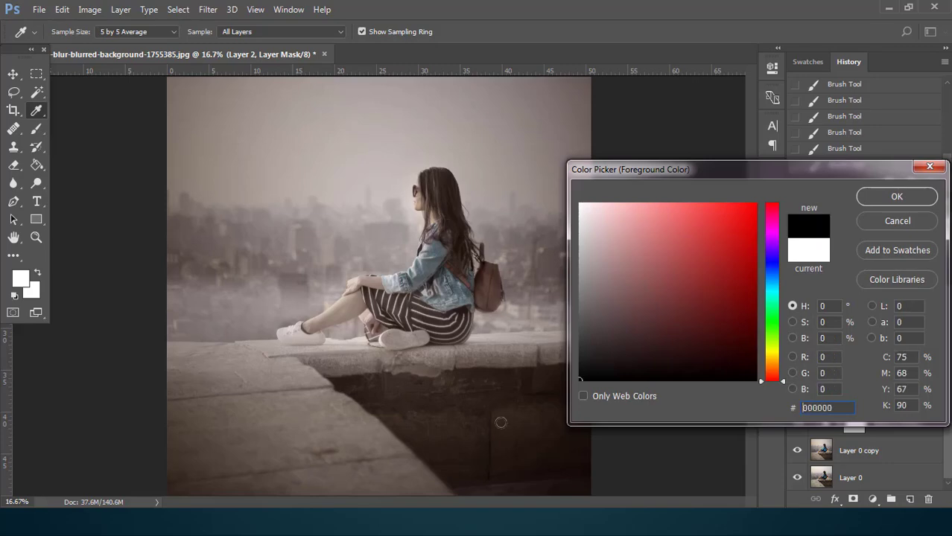
pyautogui.press('Return')
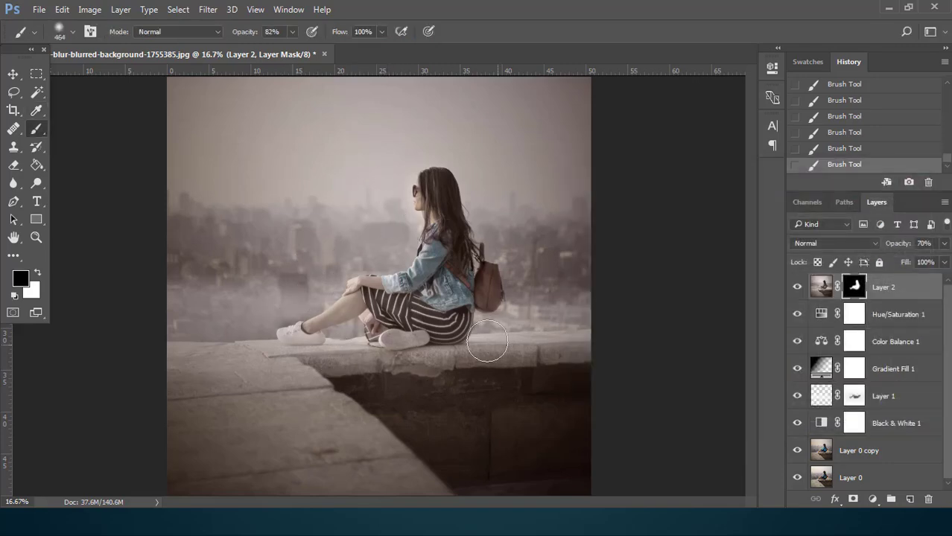
# Step: Add a Solid Color fill layer in dark navy (#051260)
pyautogui.press('v')
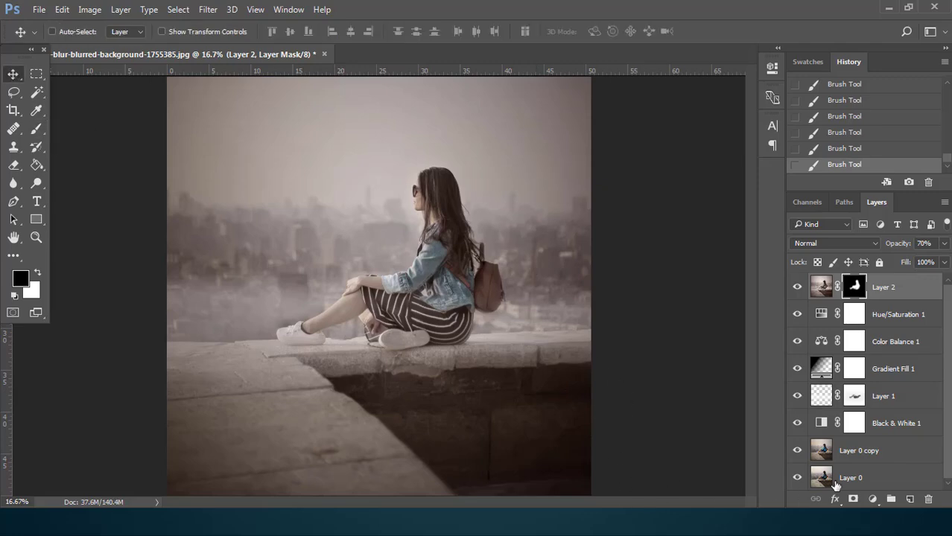
pyautogui.click(872, 499)
pyautogui.click(842, 191)
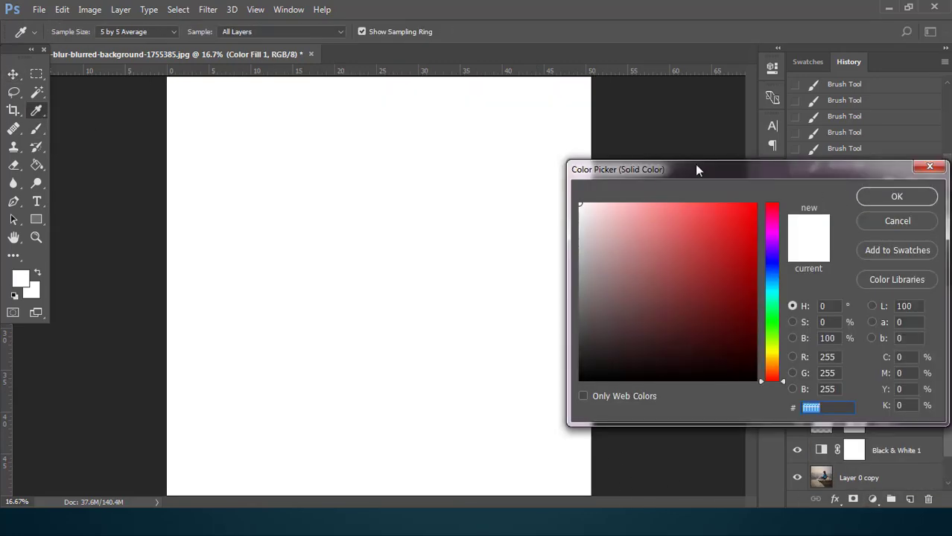
pyautogui.click(771, 266)
pyautogui.click(747, 314)
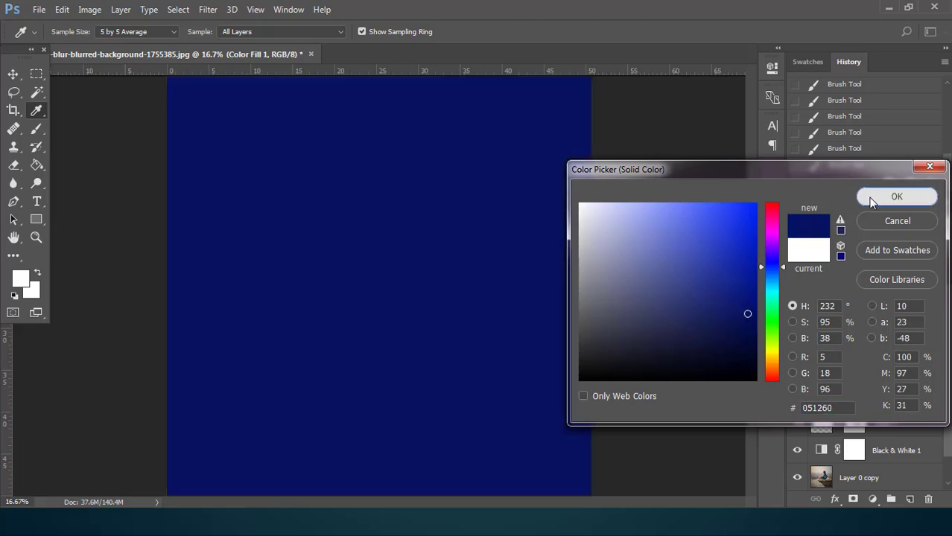
pyautogui.click(873, 203)
# Step: Blend the navy fill layer in Exclusion mode at 50% opacity
pyautogui.click(833, 242)
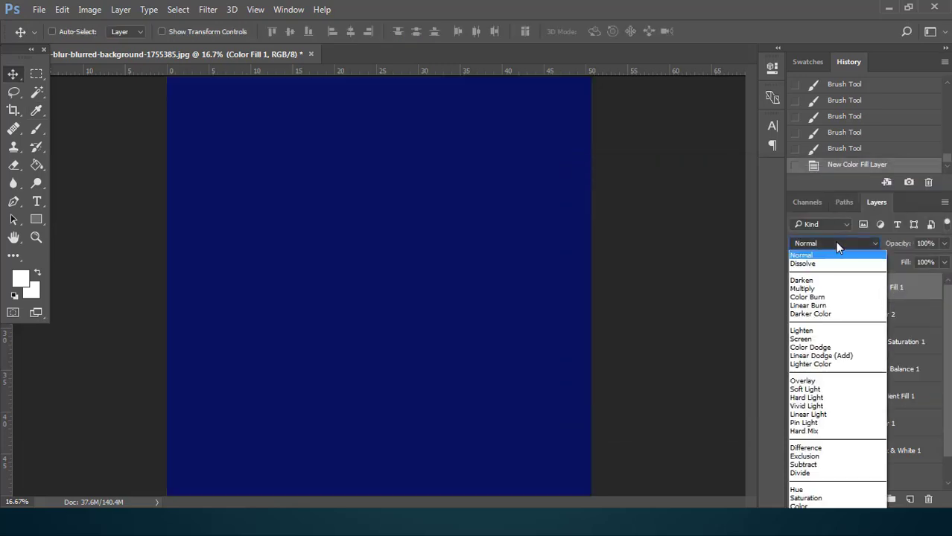
pyautogui.click(824, 455)
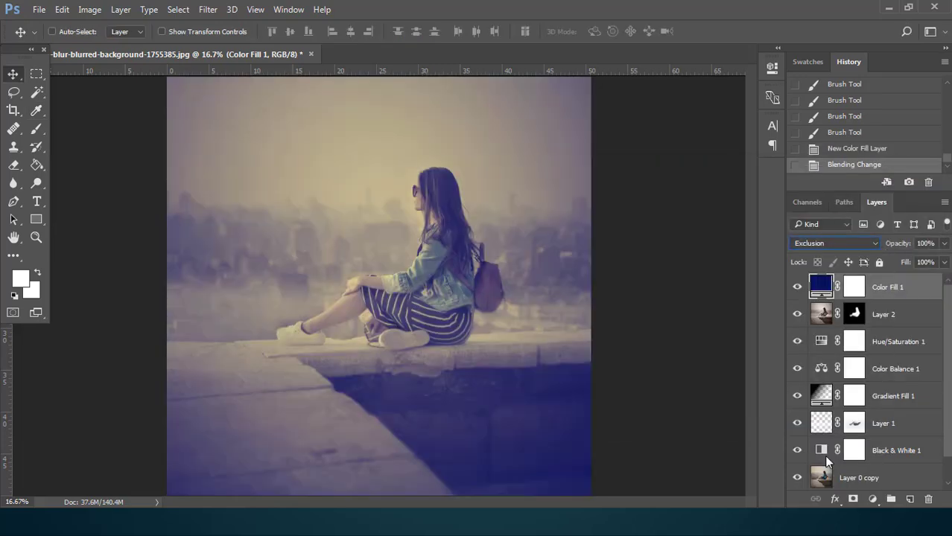
pyautogui.click(924, 243)
pyautogui.write('50')
pyautogui.press('Return')
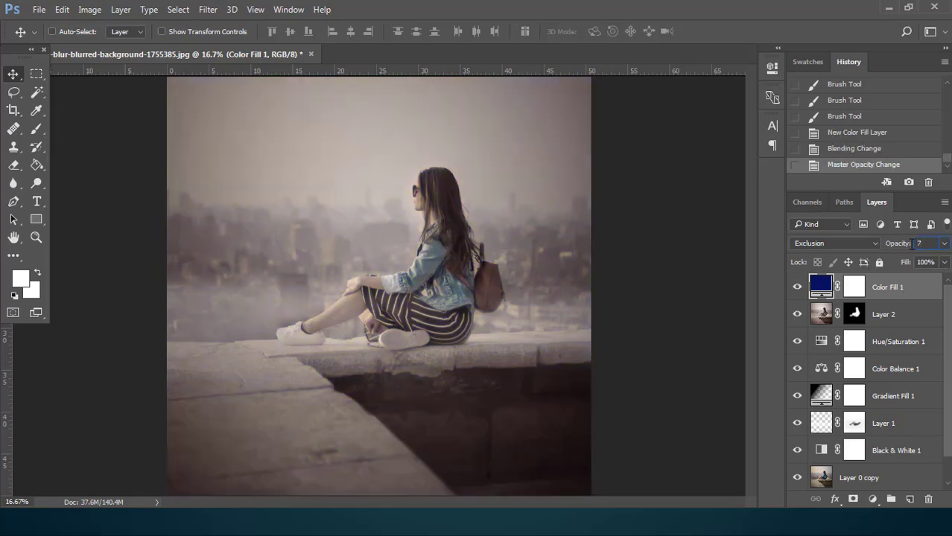
pyautogui.click(872, 499)
# Step: Add a Selective Color layer with Blues at Cyan +100, Magenta +100, Yellow +87, Black -46
pyautogui.click(865, 492)
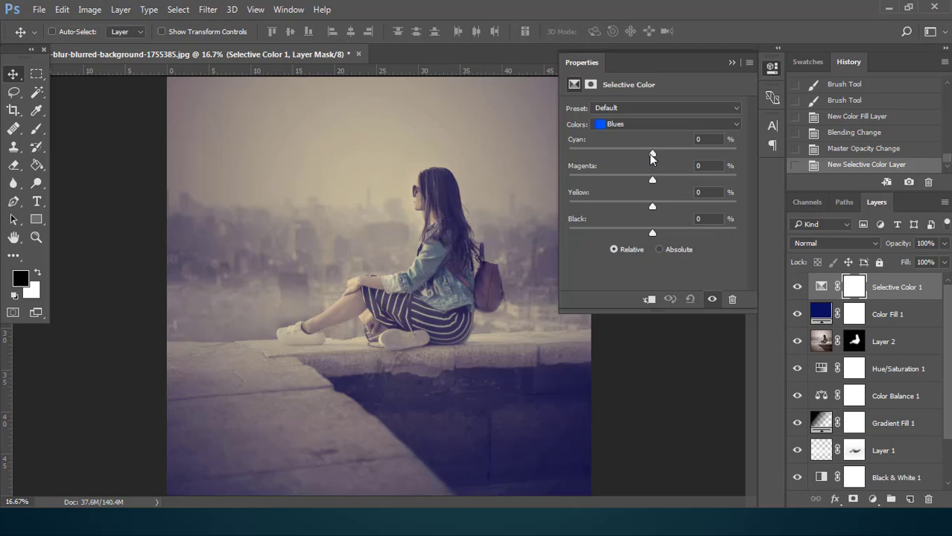
pyautogui.moveTo(651, 155); pyautogui.dragTo(738, 154)
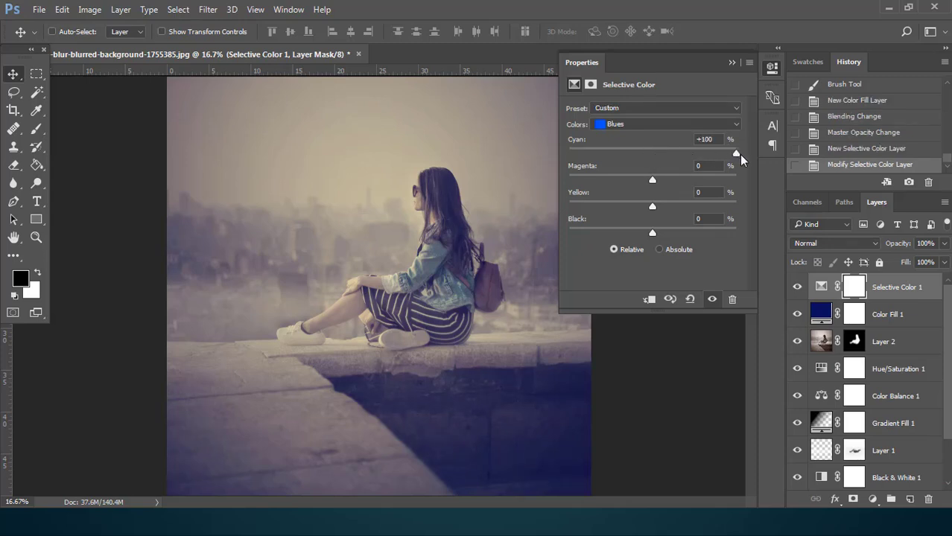
pyautogui.moveTo(653, 181); pyautogui.dragTo(663, 183)
pyautogui.moveTo(652, 206); pyautogui.dragTo(562, 215)
pyautogui.moveTo(628, 232)
pyautogui.mouseDown()
pyautogui.moveTo(572, 235)
pyautogui.moveTo(676, 236)
pyautogui.moveTo(637, 239)
pyautogui.moveTo(656, 235)
pyautogui.mouseUp()
pyautogui.moveTo(733, 235); pyautogui.dragTo(602, 243)
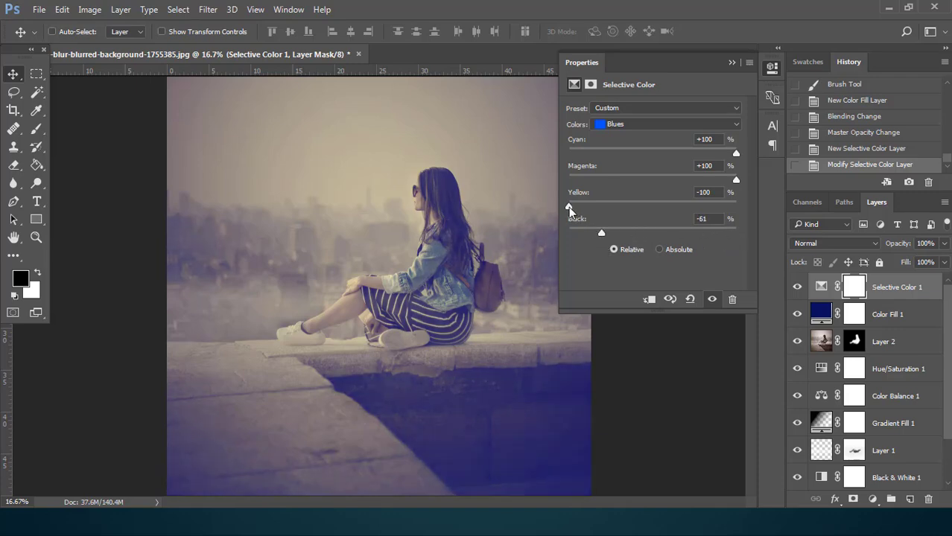
pyautogui.moveTo(568, 207); pyautogui.dragTo(605, 210)
pyautogui.moveTo(666, 215); pyautogui.dragTo(727, 217)
pyautogui.moveTo(602, 235); pyautogui.dragTo(614, 235)
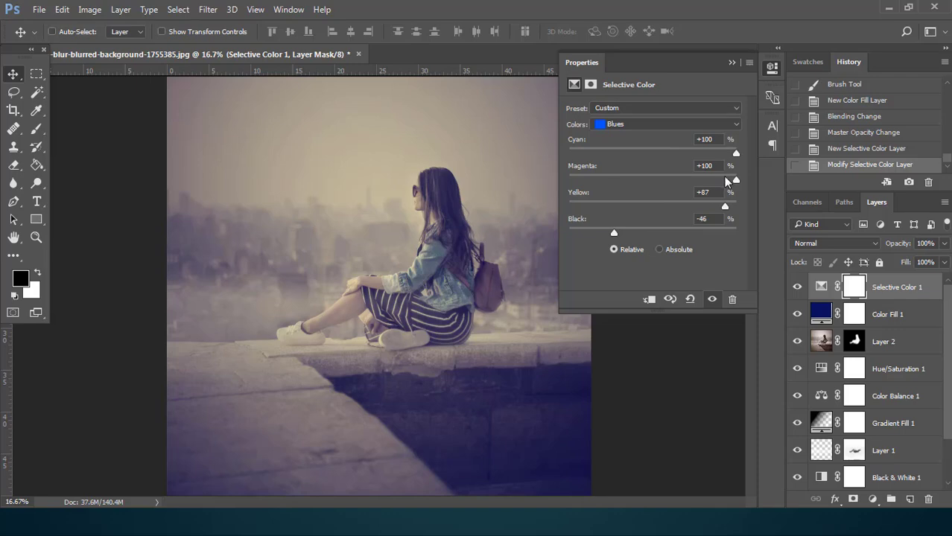
pyautogui.click(669, 124)
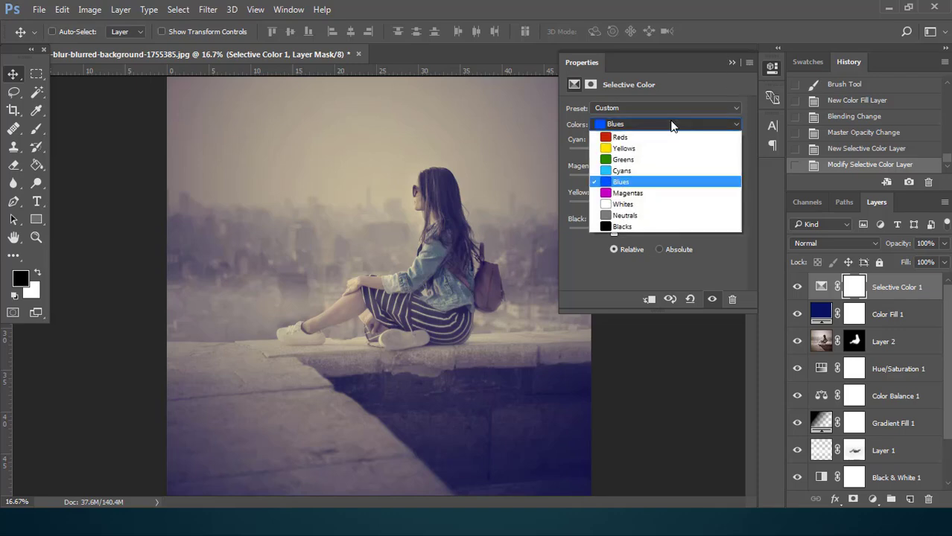
pyautogui.click(670, 121)
pyautogui.click(803, 389)
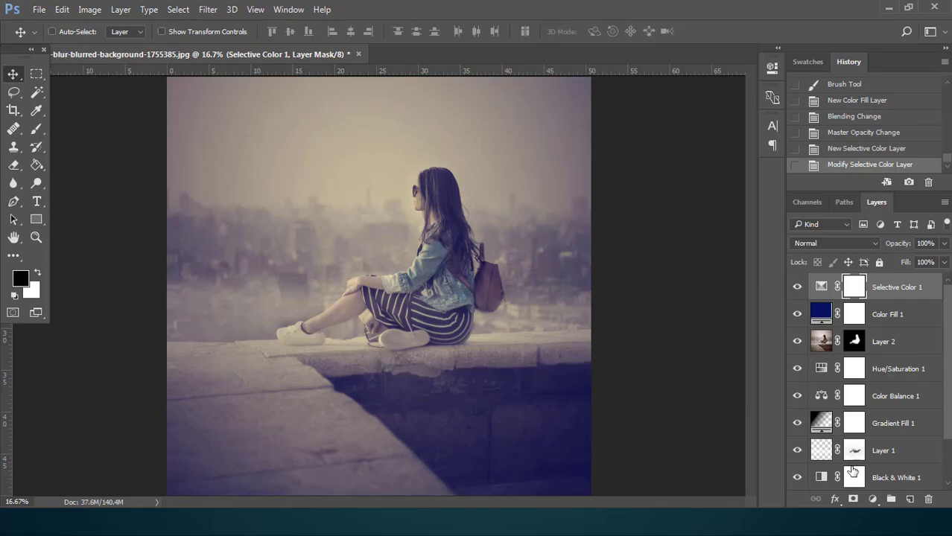
# Step: Add a radial Gradient fill layer with its centre moved toward the woman's head
pyautogui.click(872, 499)
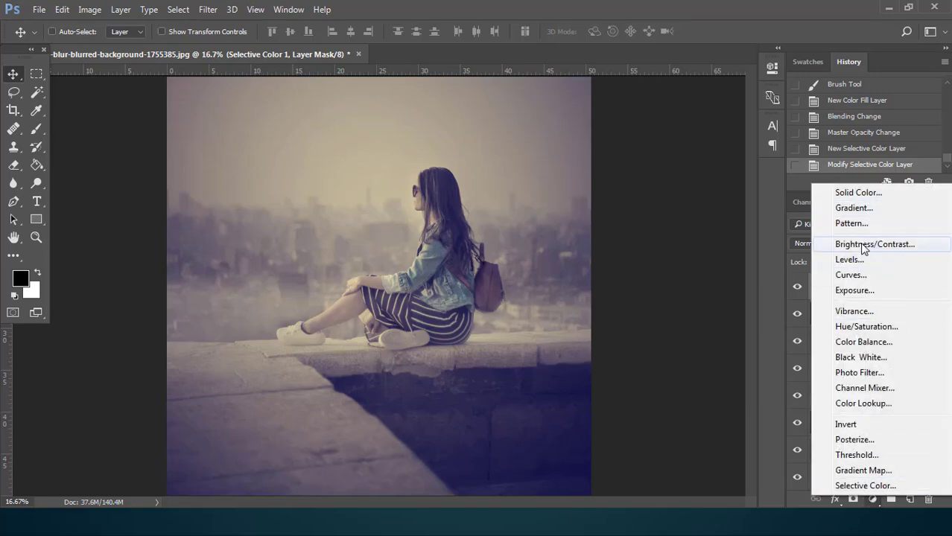
pyautogui.click(849, 209)
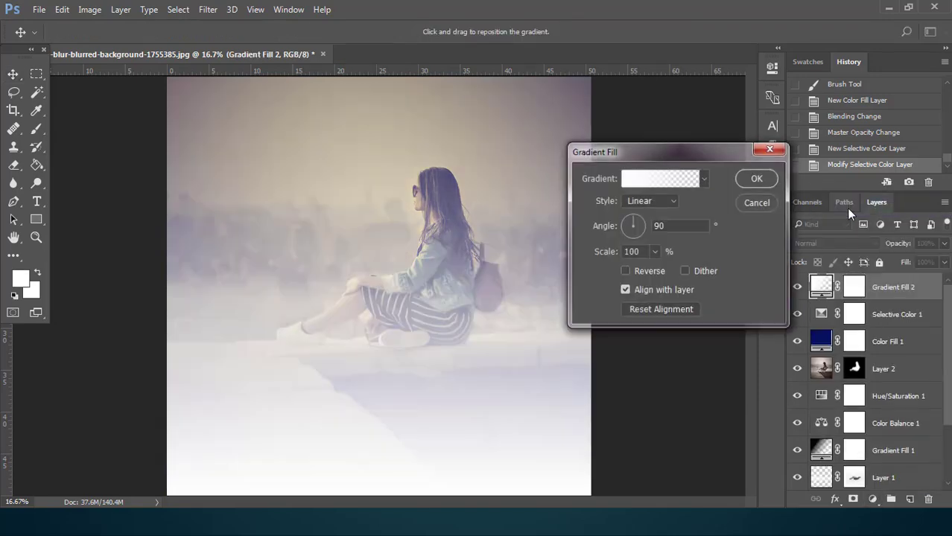
pyautogui.click(630, 201)
pyautogui.click(633, 228)
pyautogui.moveTo(371, 249)
pyautogui.mouseDown()
pyautogui.moveTo(387, 242)
pyautogui.moveTo(382, 210)
pyautogui.mouseUp()
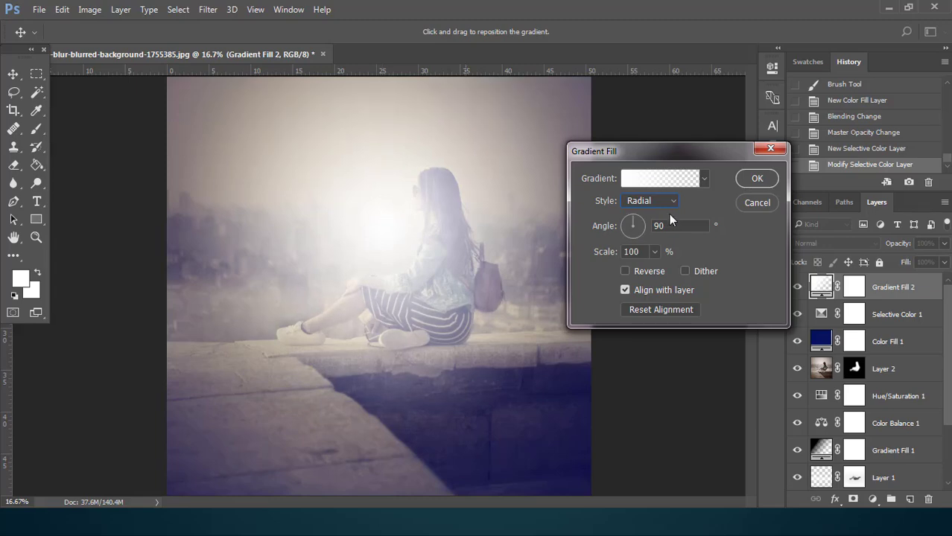
# Step: Make the gradient's left stop pink (ec0b70) and enlarge the gradient's scale
pyautogui.click(659, 178)
pyautogui.click(641, 416)
pyautogui.click(703, 471)
pyautogui.moveTo(770, 296); pyautogui.dragTo(772, 216)
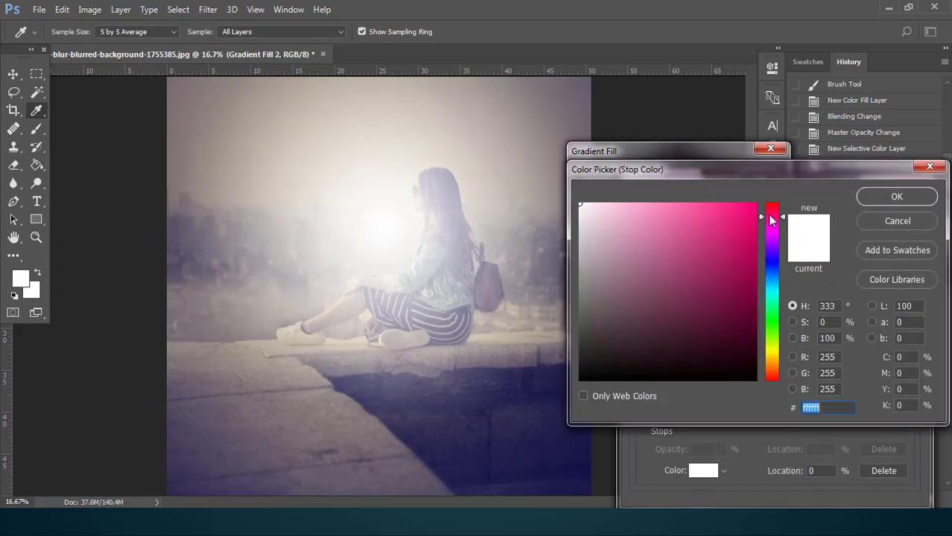
pyautogui.click(748, 216)
pyautogui.click(890, 198)
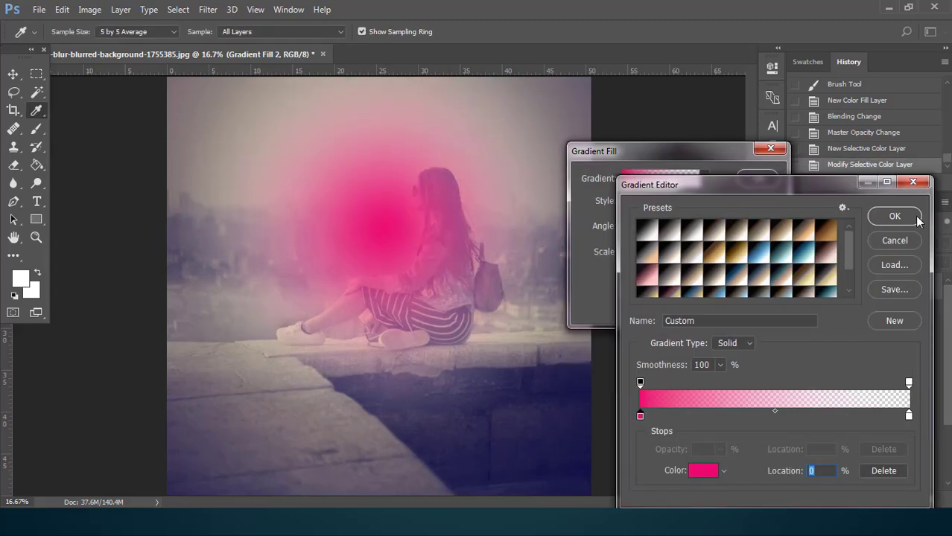
pyautogui.click(897, 216)
pyautogui.click(656, 252)
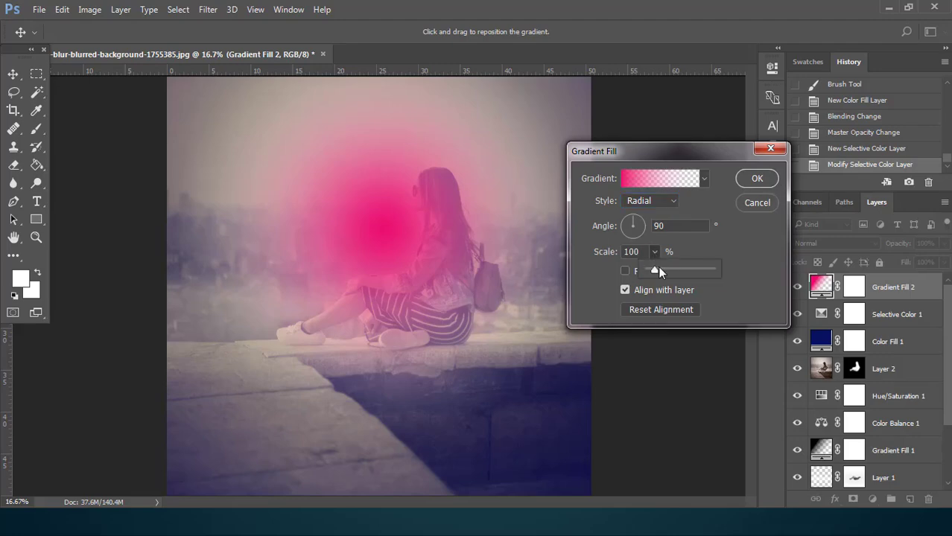
pyautogui.click(659, 266)
pyautogui.click(748, 179)
# Step: Blend the pink gradient layer in Overlay mode at about 27% opacity
pyautogui.click(815, 245)
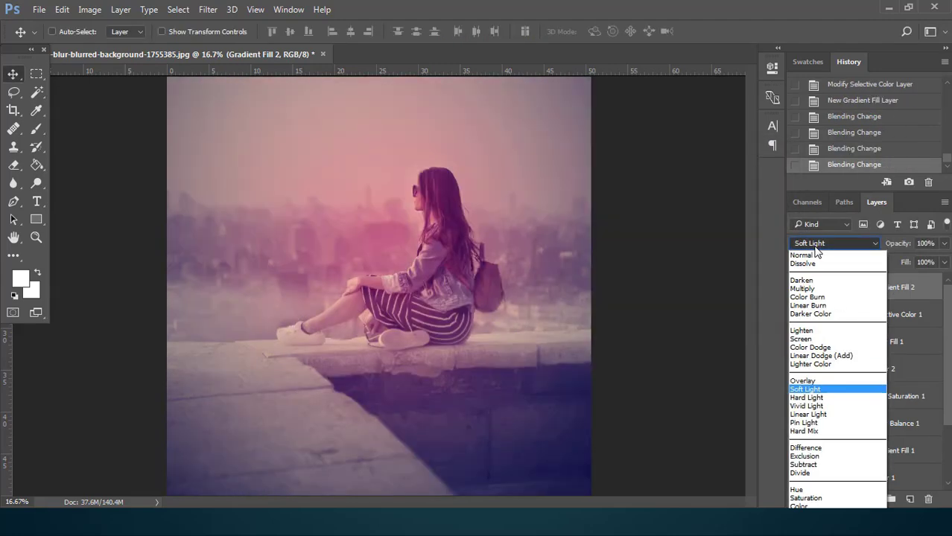
pyautogui.click(808, 336)
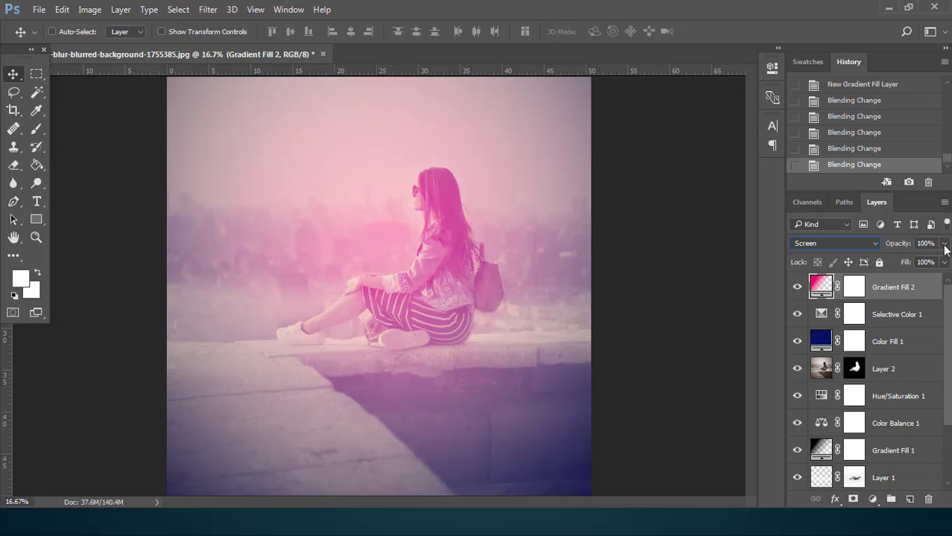
pyautogui.click(943, 244)
pyautogui.moveTo(893, 260); pyautogui.dragTo(901, 257)
pyautogui.click(895, 260)
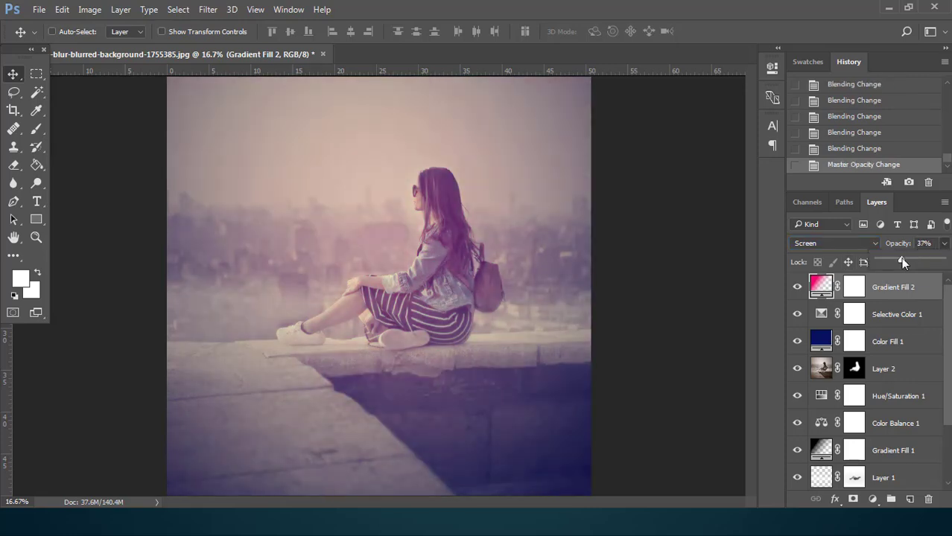
pyautogui.click(834, 243)
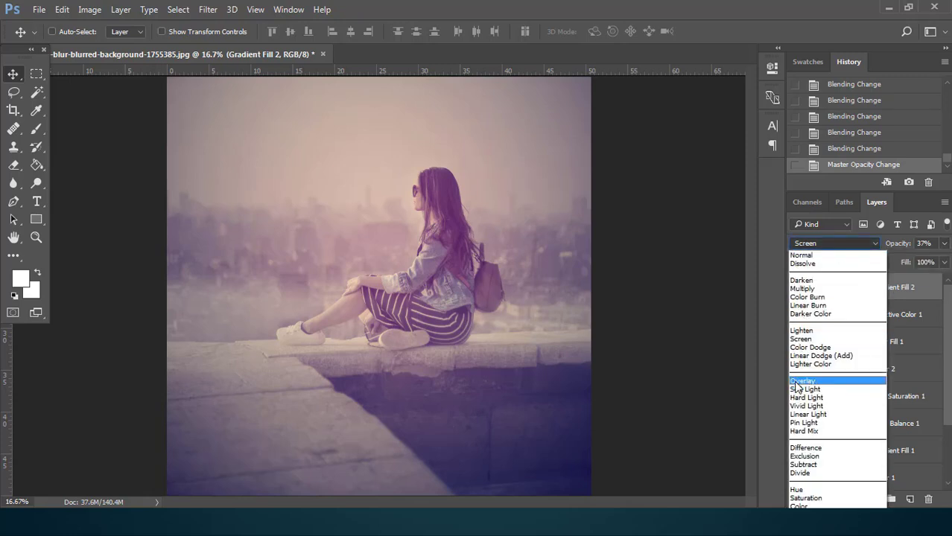
pyautogui.click(794, 381)
pyautogui.click(945, 244)
pyautogui.click(891, 261)
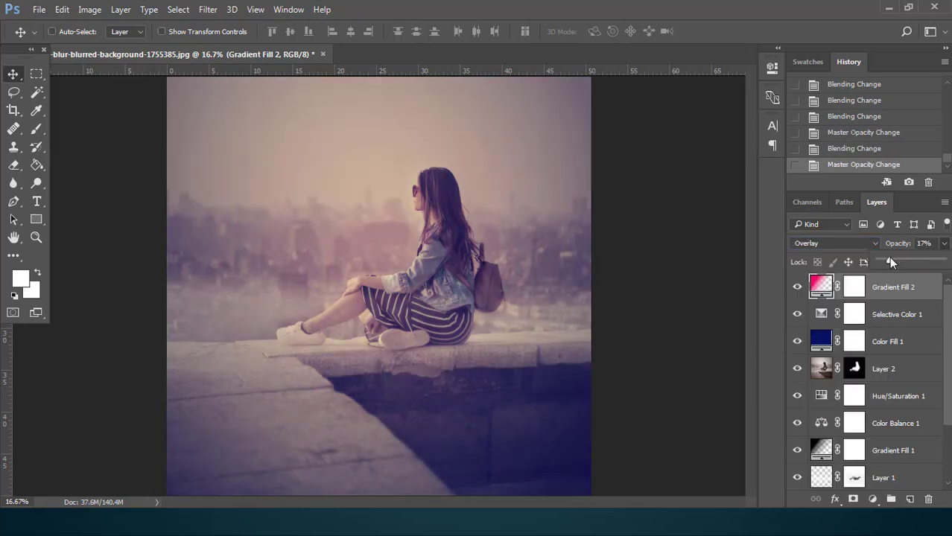
pyautogui.moveTo(891, 261); pyautogui.dragTo(884, 261)
# Step: Dismiss the error message and rescale the pink gradient fill to 201%
pyautogui.hotkey('ctrl', 't')
pyautogui.click(500, 200)
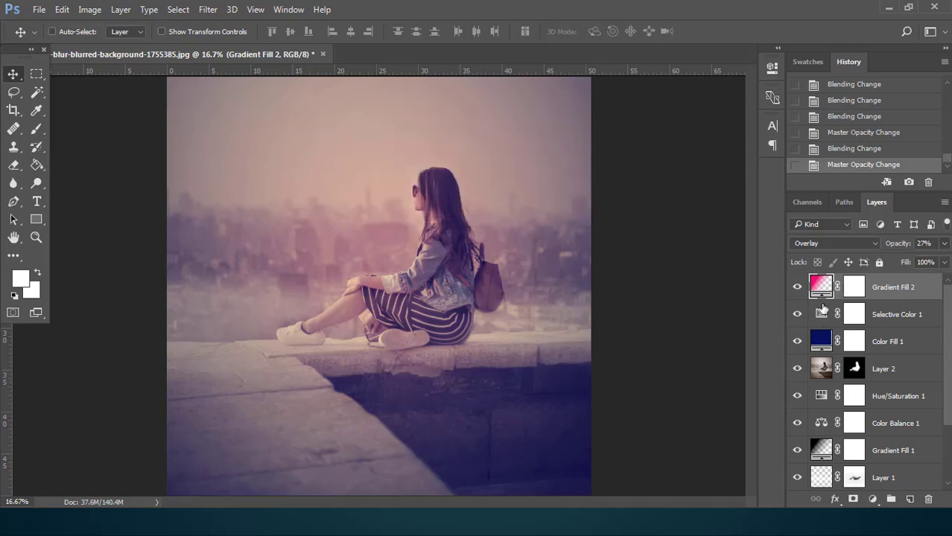
pyautogui.doubleClick(820, 286)
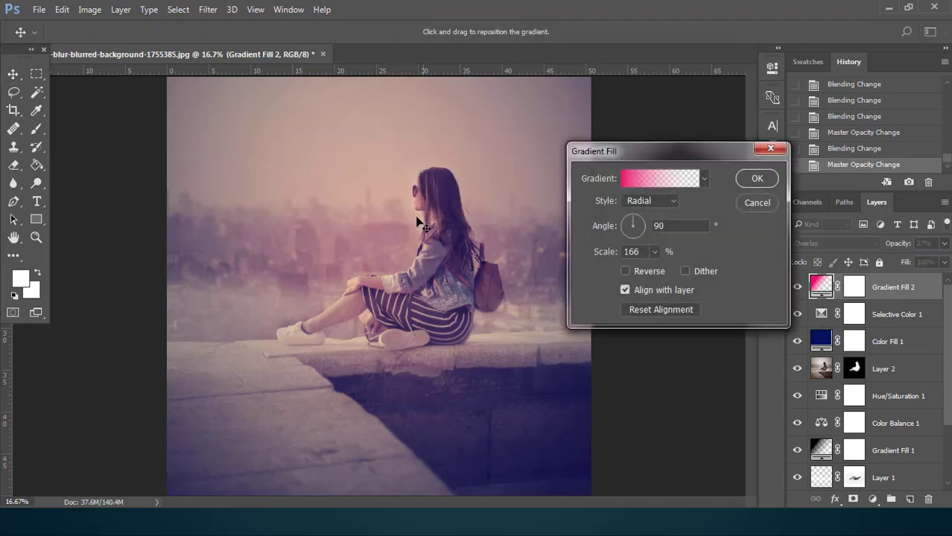
pyautogui.click(653, 252)
pyautogui.moveTo(653, 270); pyautogui.dragTo(639, 260)
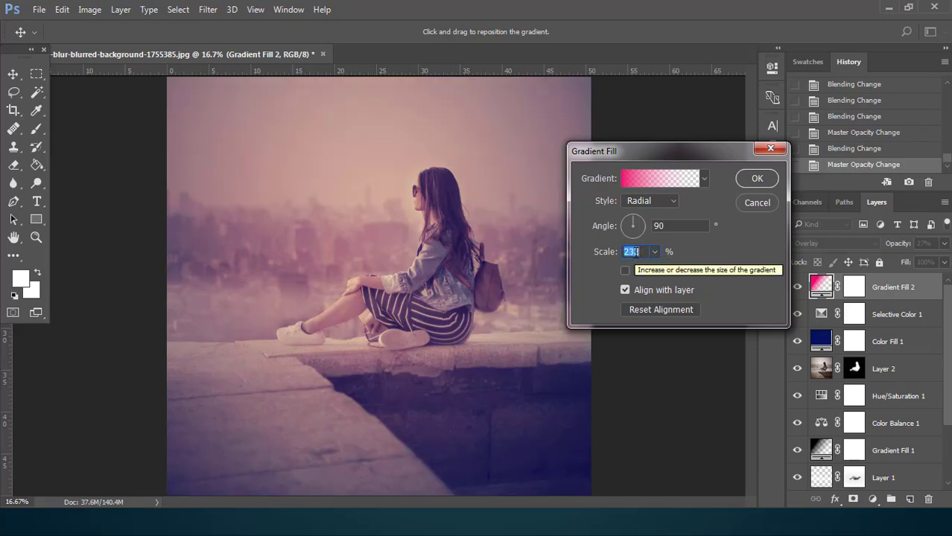
pyautogui.hotkey('shift', 'Down')
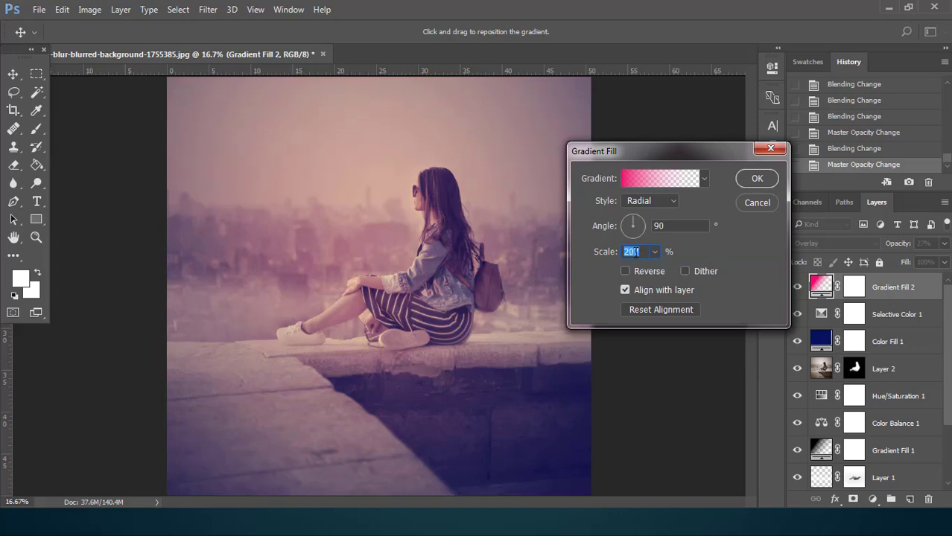
pyautogui.click(757, 178)
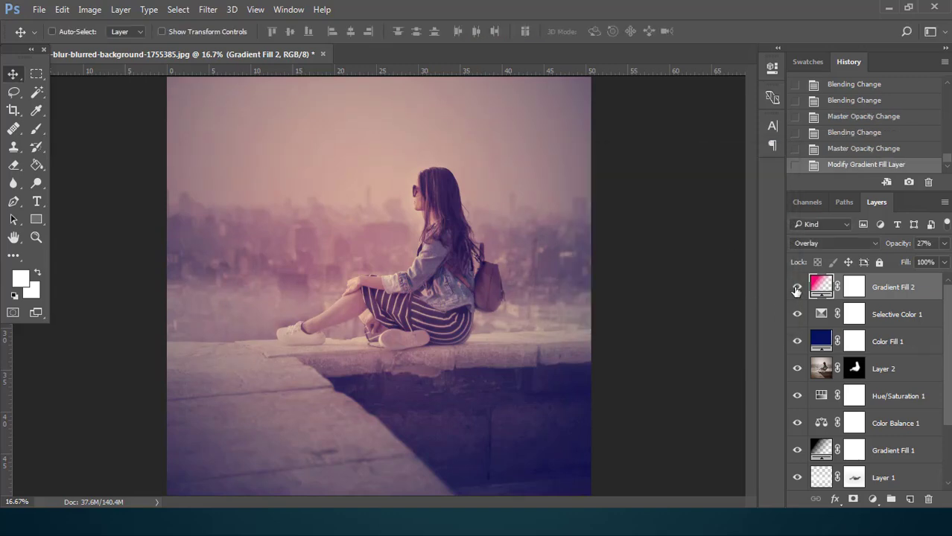
# Step: Compare the gradient layer on and off, then lower its opacity to 25%
pyautogui.click(796, 288)
pyautogui.click(796, 288)
pyautogui.click(912, 243)
pyautogui.press('Down')
pyautogui.press('Down')
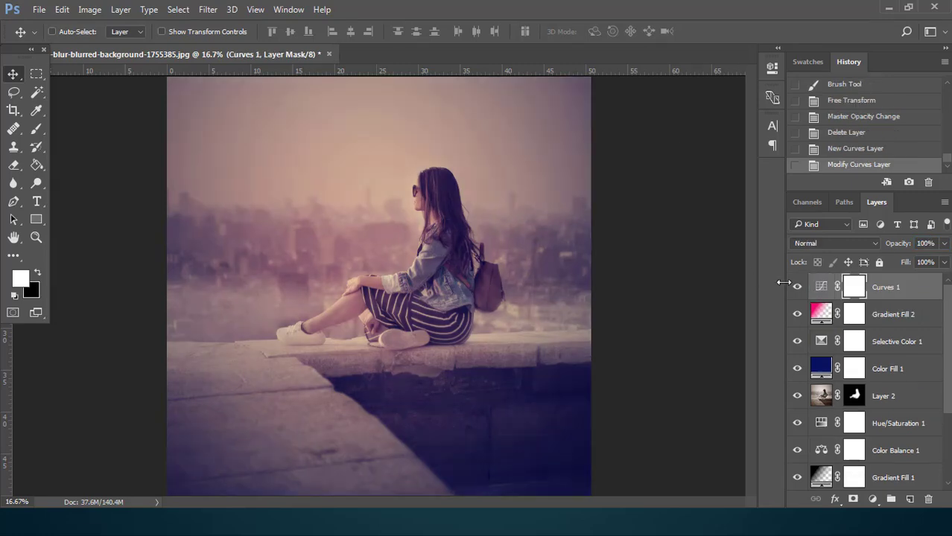
# Step: Toggle the Curves 1 layer off and on to compare before and after
pyautogui.click(796, 289)
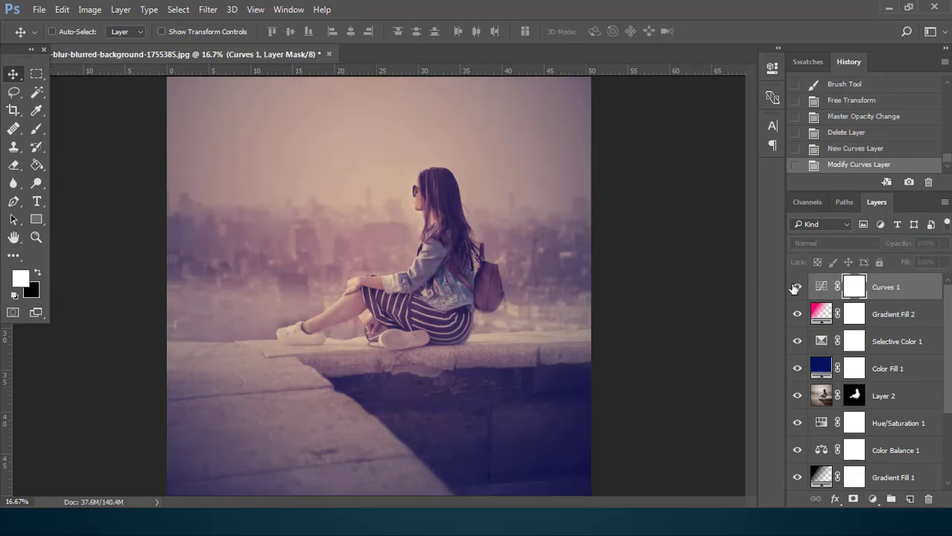
pyautogui.click(796, 289)
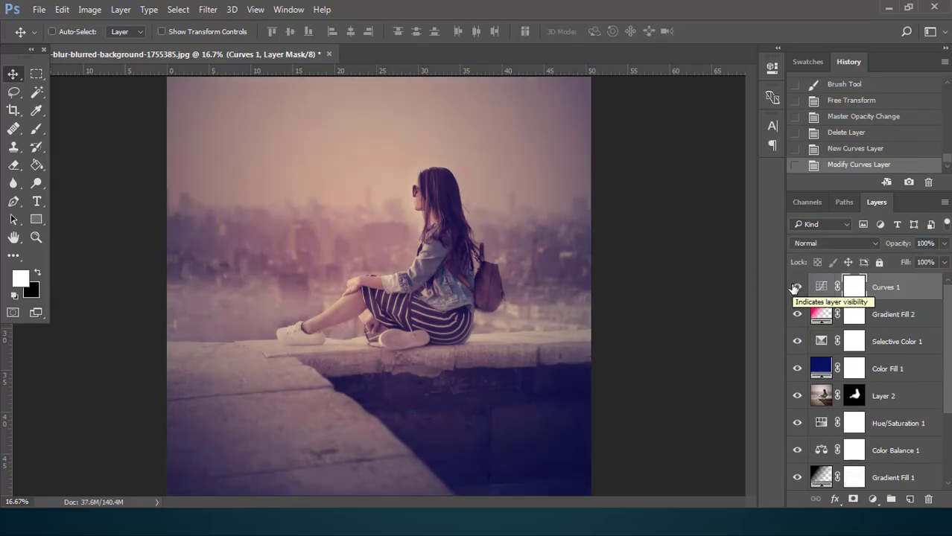